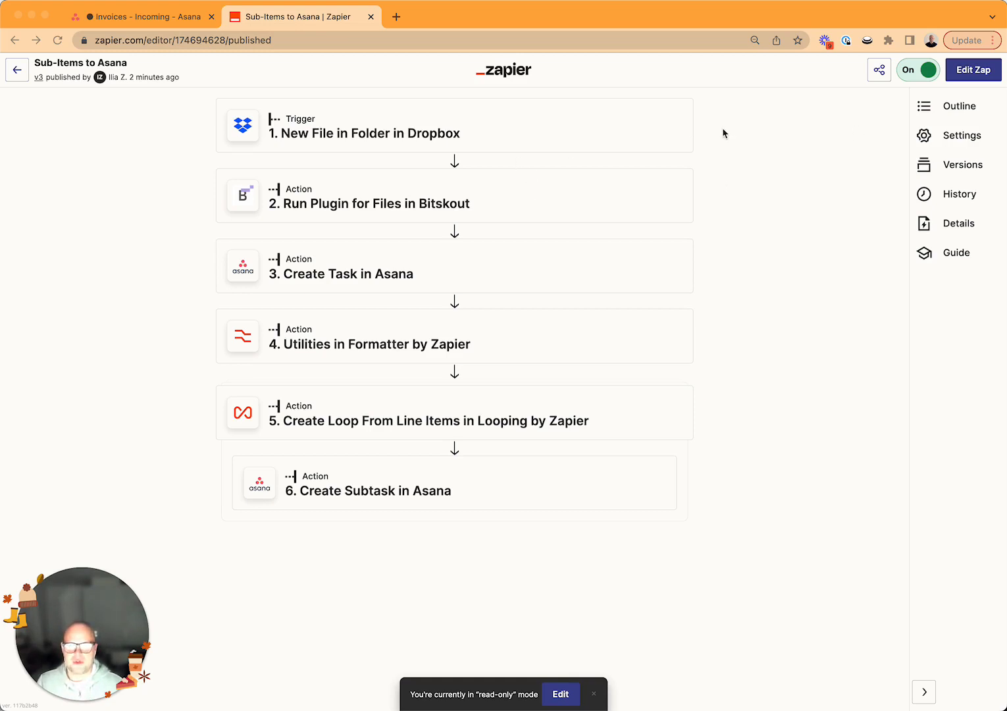
Open the Zap for editing and go through the Dropbox trigger's account and folder setup up to its test
{"action": "left_click", "coordinate": [541, 125]}
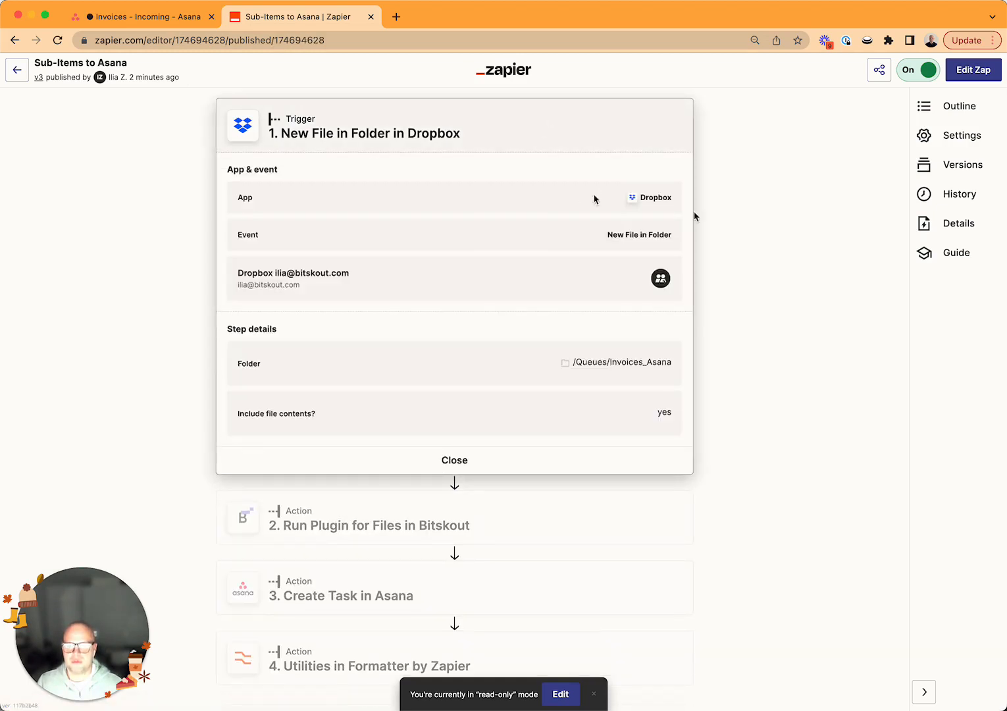
{"action": "left_click", "coordinate": [975, 74]}
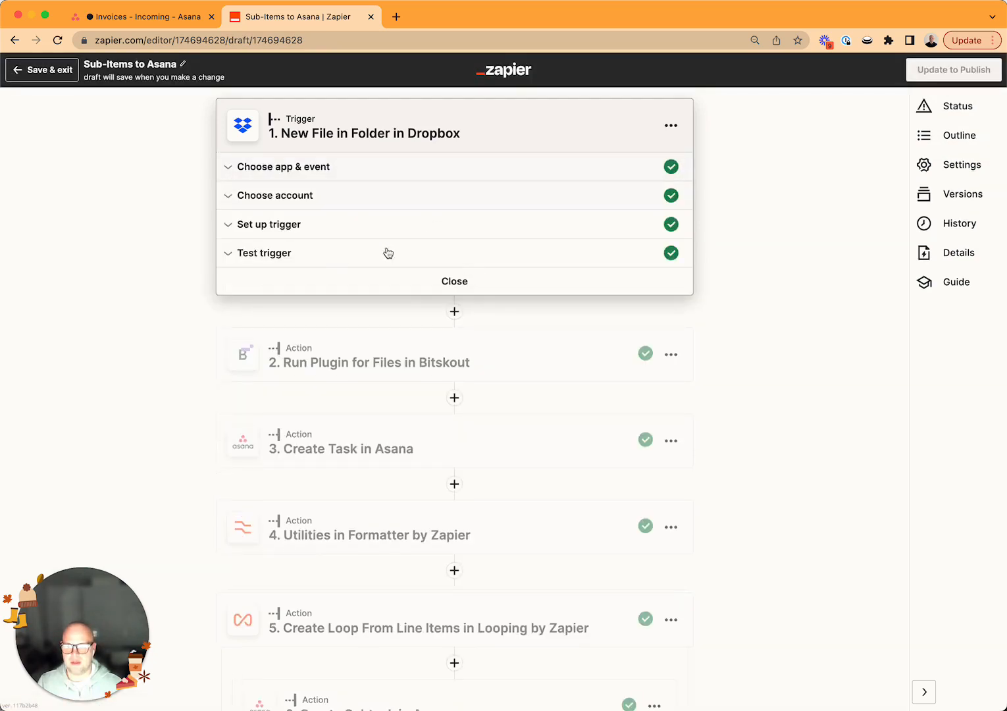
{"action": "left_click", "coordinate": [329, 200]}
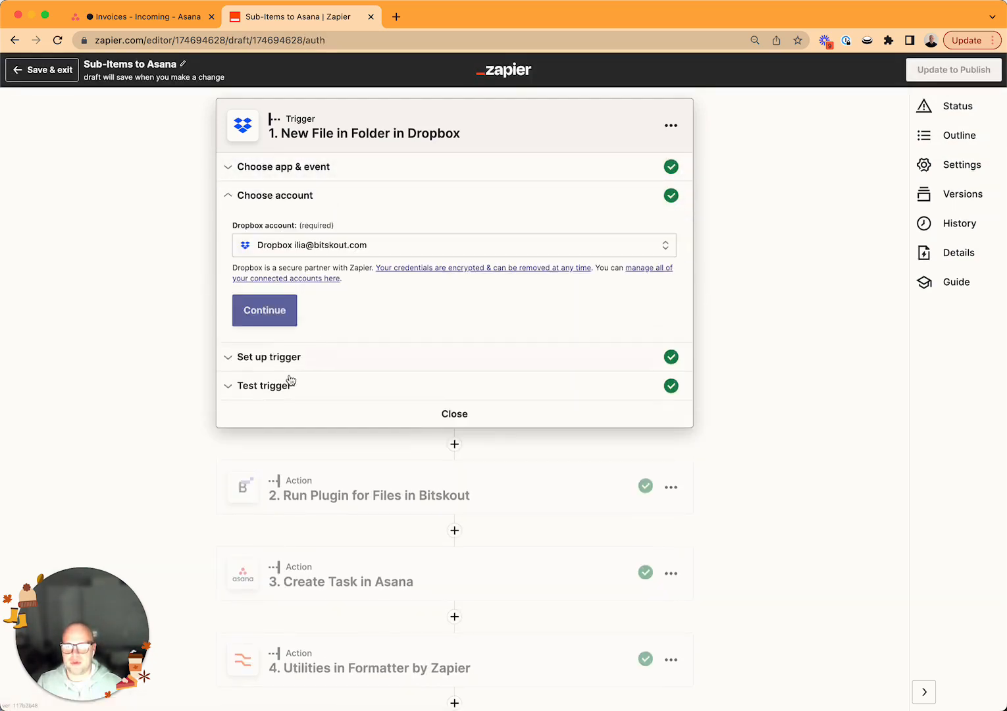
{"action": "left_click", "coordinate": [288, 363]}
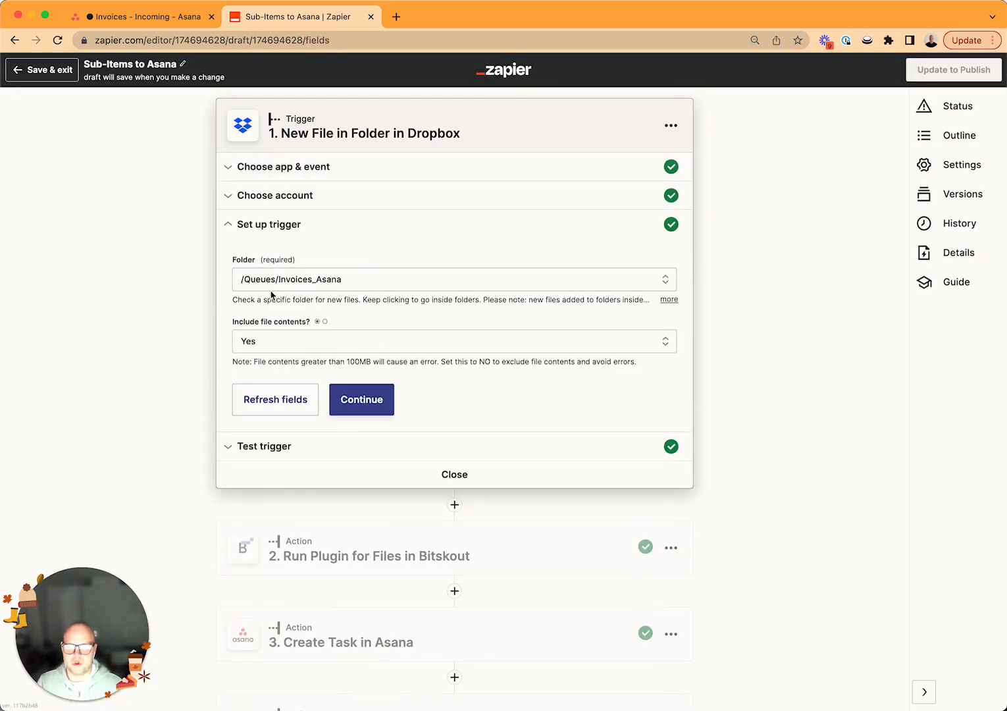
{"action": "left_click", "coordinate": [361, 400]}
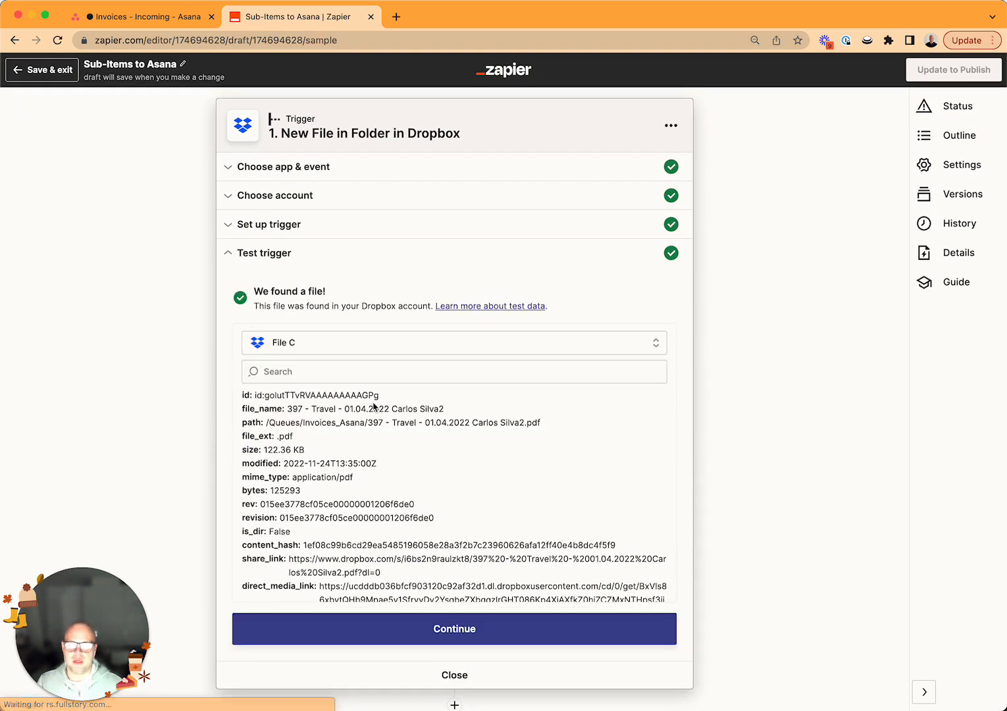
Select File F as the Dropbox trigger's test sample and continue to the Bitskout step
{"action": "scroll", "coordinate": [418, 429], "scroll_direction": "down", "scroll_amount": 3}
{"action": "scroll", "coordinate": [418, 430], "scroll_direction": "up", "scroll_amount": 3}
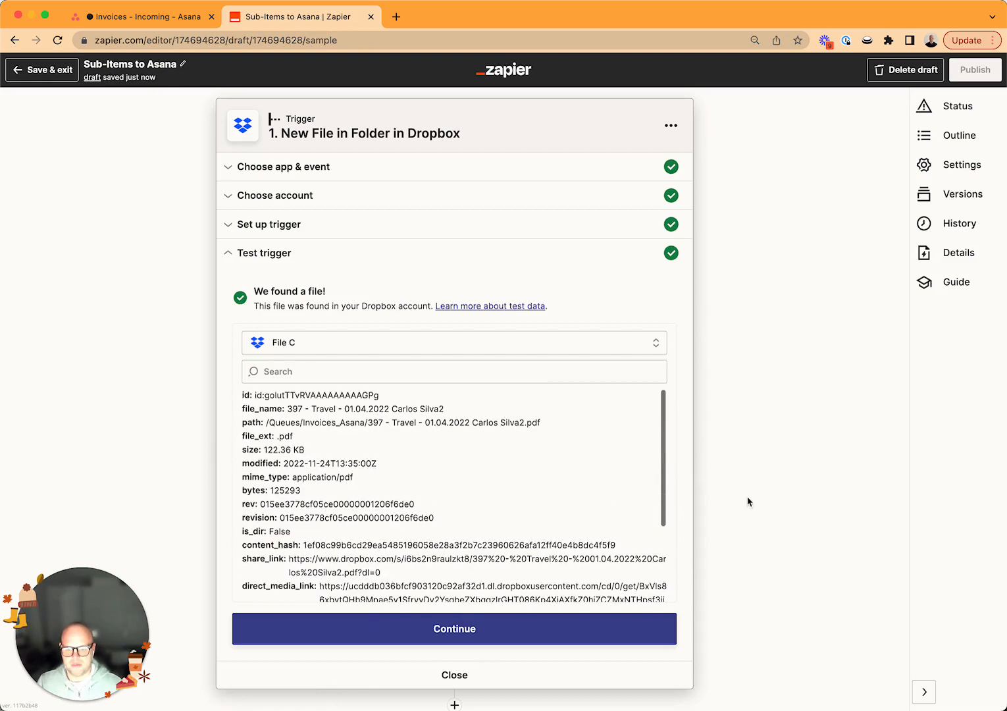
{"action": "scroll", "coordinate": [690, 462], "scroll_direction": "down", "scroll_amount": 2}
{"action": "left_click", "coordinate": [329, 230]}
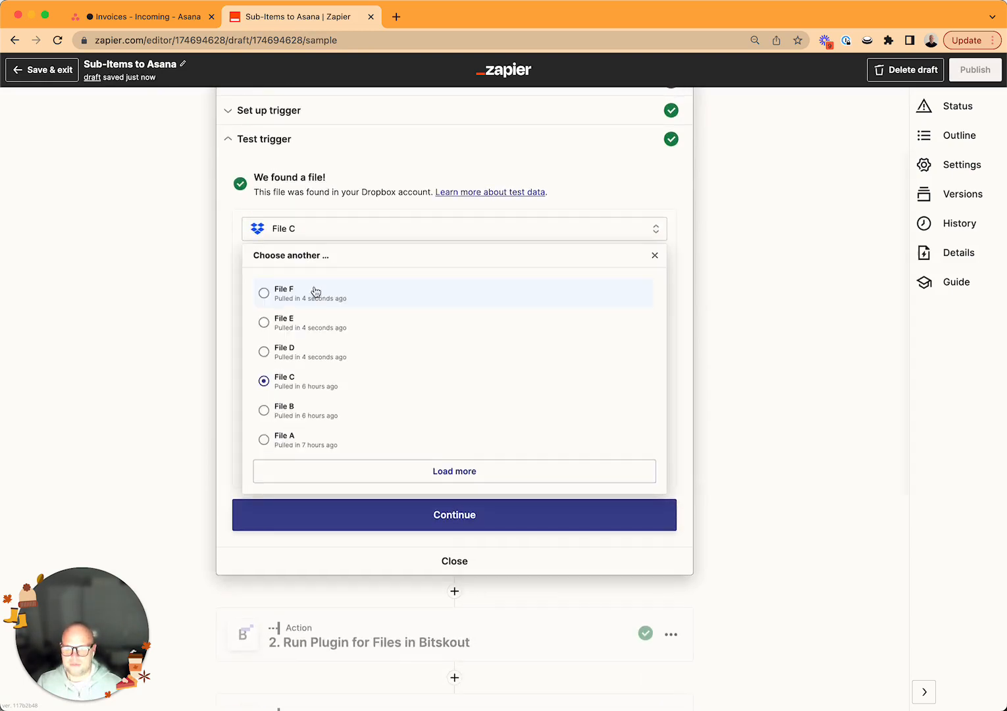
{"action": "left_click", "coordinate": [265, 295]}
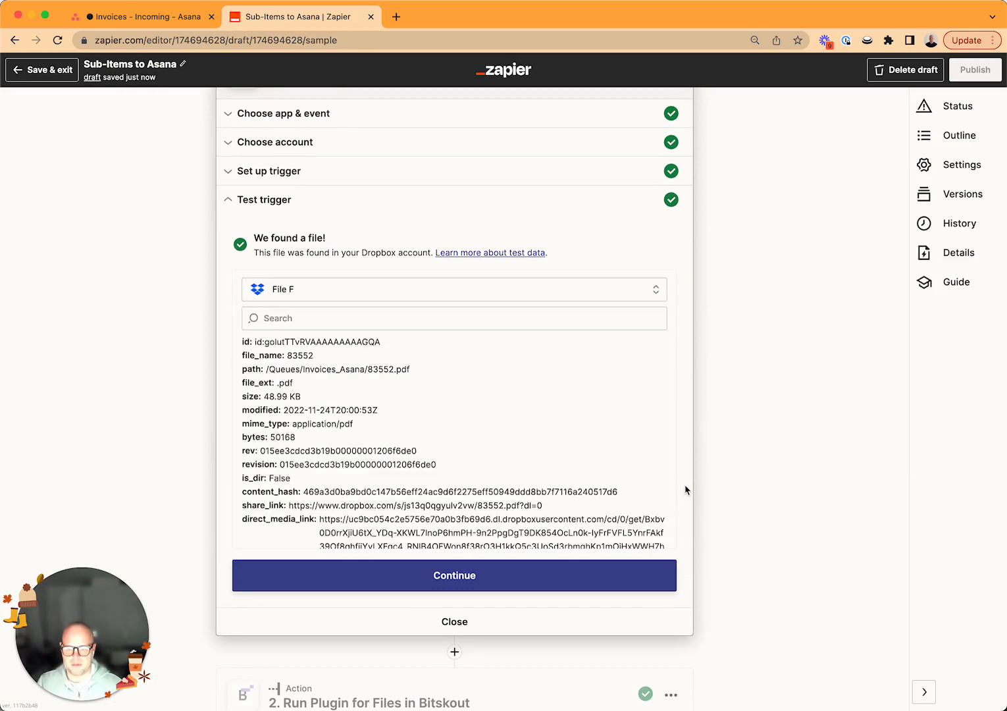
{"action": "scroll", "coordinate": [685, 489], "scroll_direction": "down", "scroll_amount": 2}
{"action": "scroll", "coordinate": [592, 368], "scroll_direction": "down", "scroll_amount": 4}
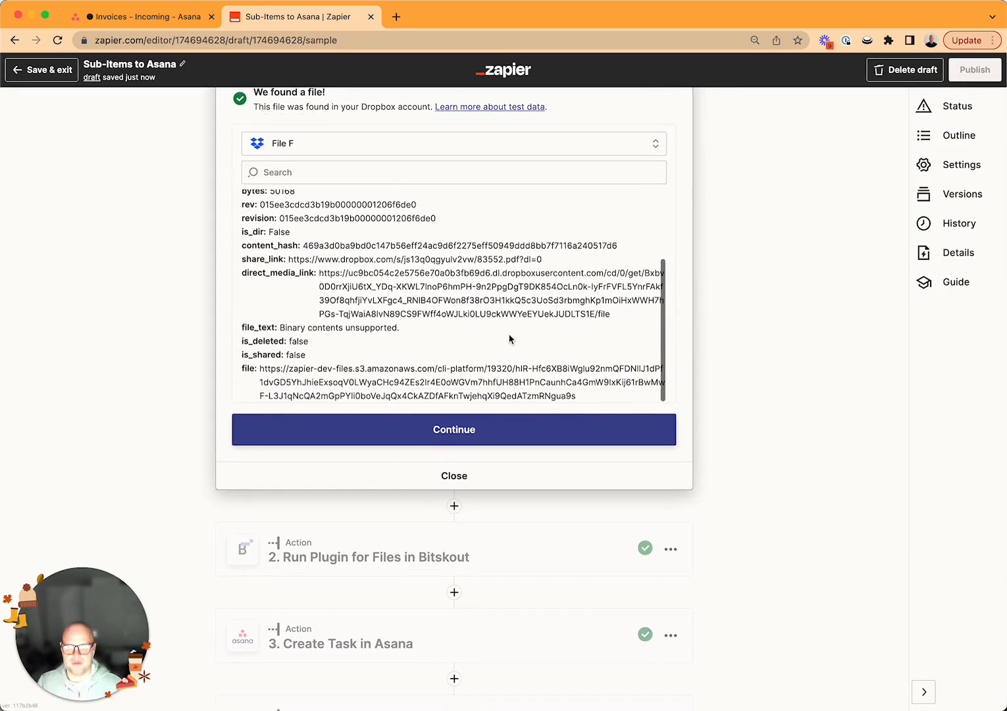
{"action": "scroll", "coordinate": [566, 448], "scroll_direction": "down", "scroll_amount": 3}
{"action": "left_click", "coordinate": [484, 314]}
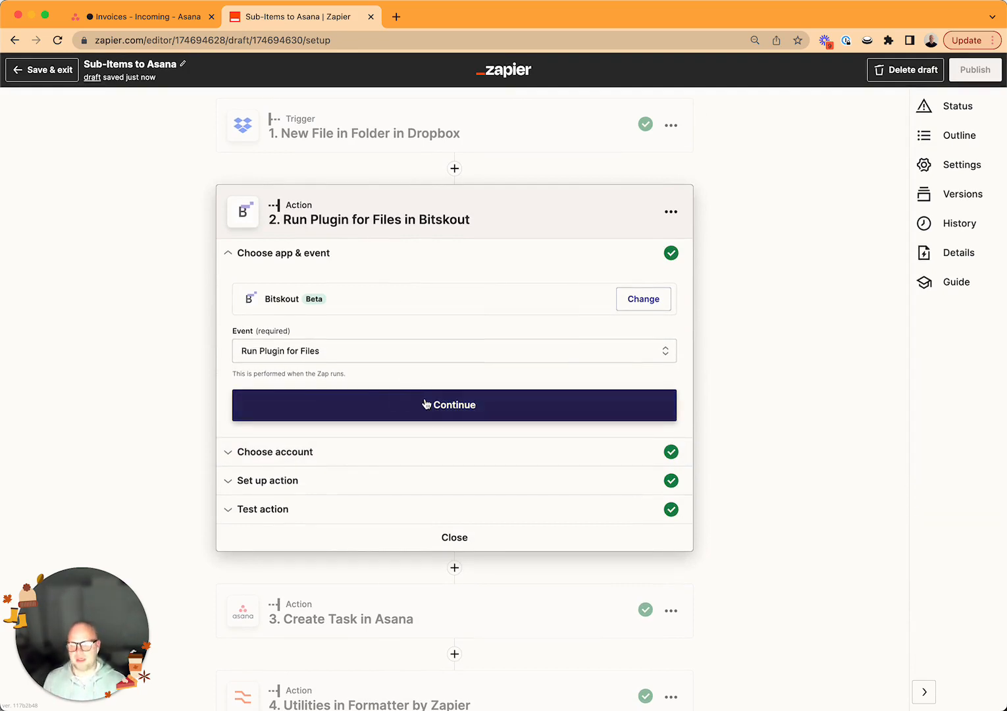
Go through the Bitskout step's event, account and plugin setup, keeping the settings, and retest the action
{"action": "left_click", "coordinate": [422, 415]}
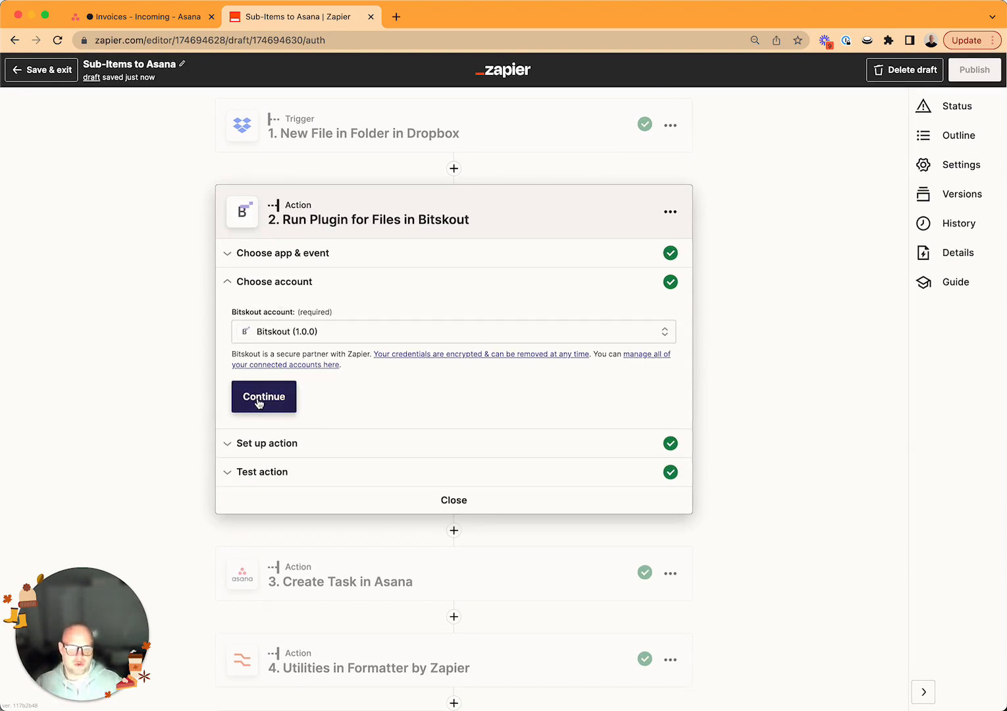
{"action": "left_click", "coordinate": [261, 403]}
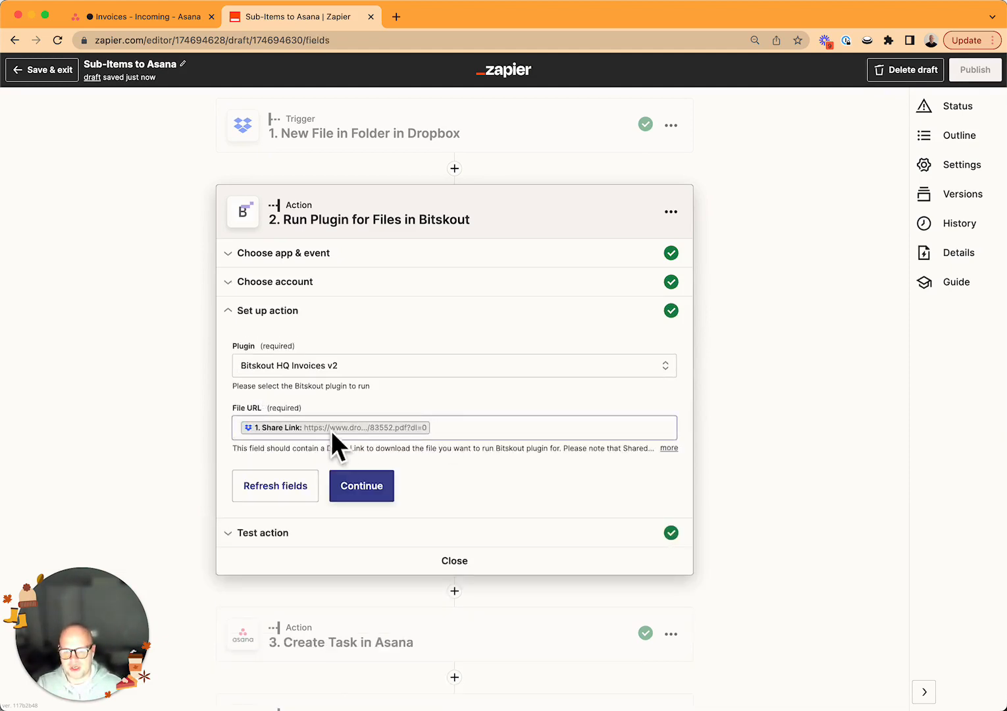
{"action": "left_click", "coordinate": [366, 493]}
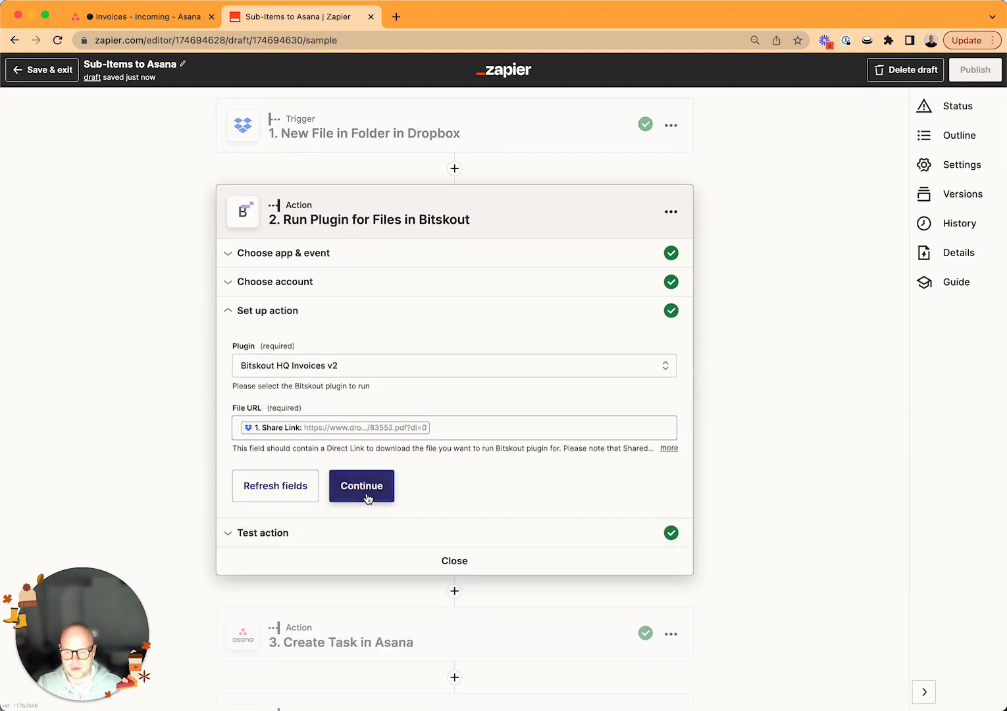
{"action": "scroll", "coordinate": [366, 496], "scroll_direction": "down", "scroll_amount": 10}
{"action": "scroll", "coordinate": [650, 409], "scroll_direction": "down", "scroll_amount": 5}
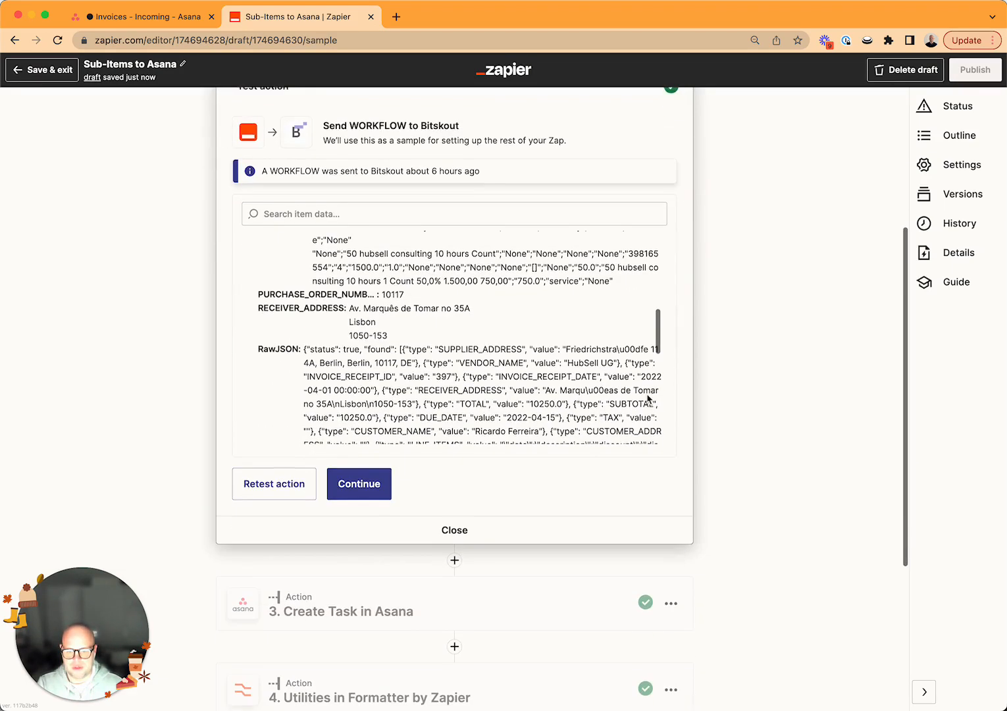
{"action": "left_click", "coordinate": [280, 482]}
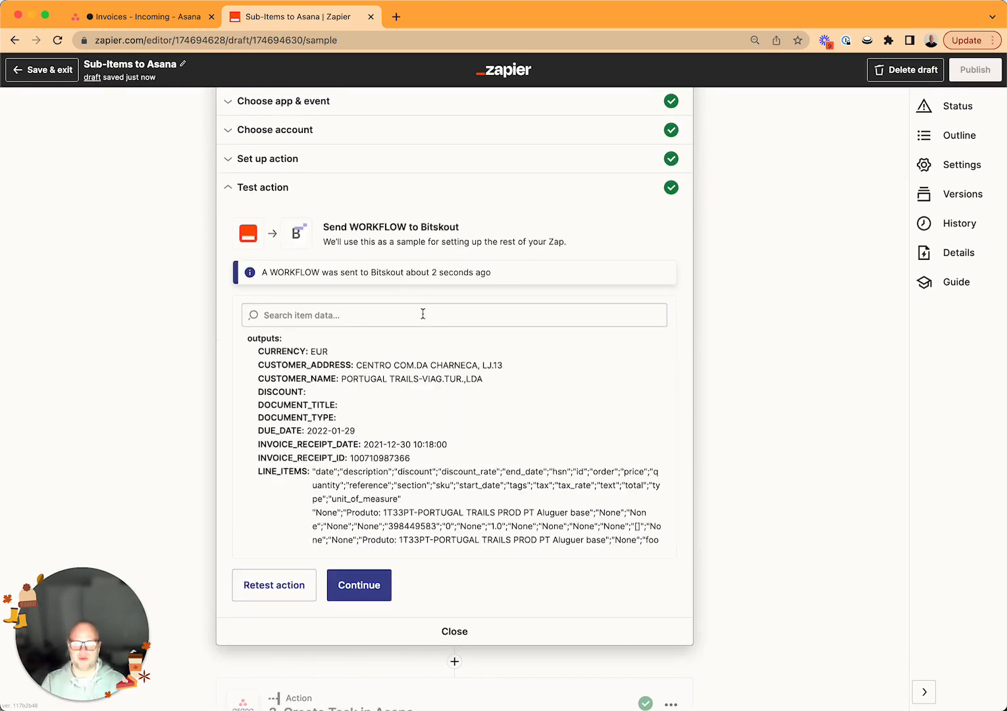
Review the invoice data in the Bitskout test output and continue to the Create Task in Asana step
{"action": "scroll", "coordinate": [424, 312], "scroll_direction": "down", "scroll_amount": 3}
{"action": "scroll", "coordinate": [424, 312], "scroll_direction": "down", "scroll_amount": 10}
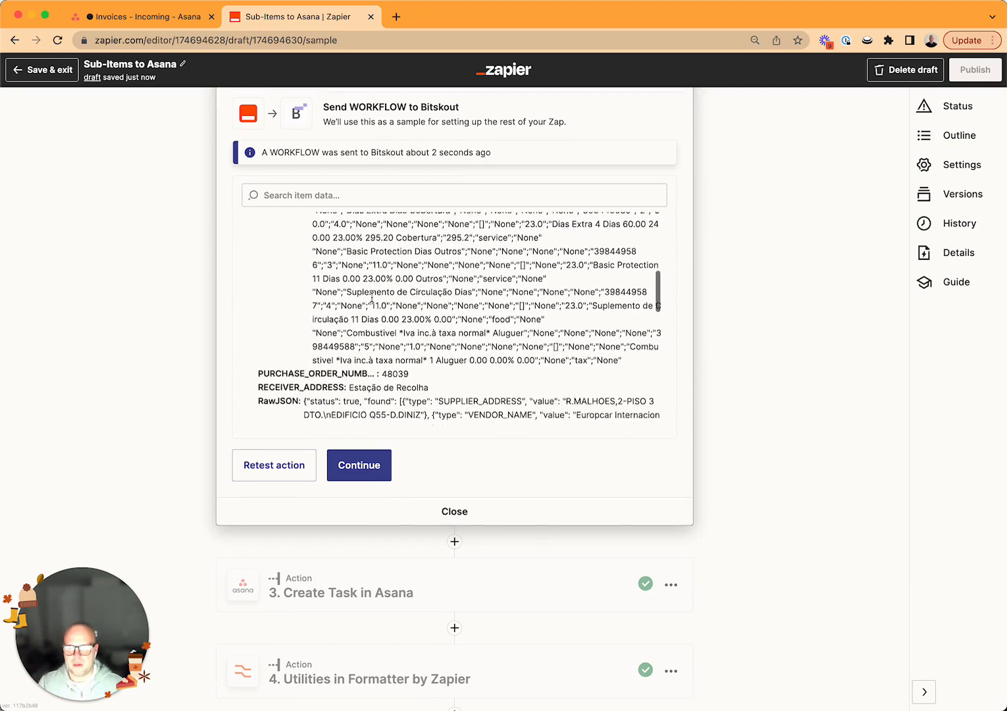
{"action": "scroll", "coordinate": [373, 301], "scroll_direction": "down", "scroll_amount": 10}
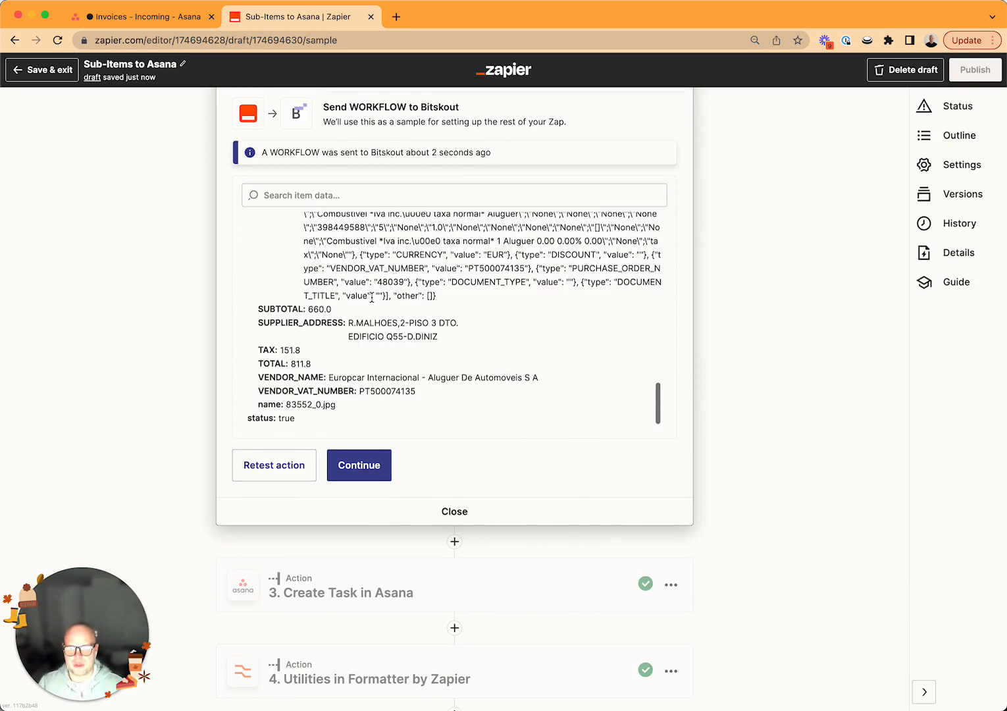
{"action": "scroll", "coordinate": [419, 336], "scroll_direction": "down", "scroll_amount": 5}
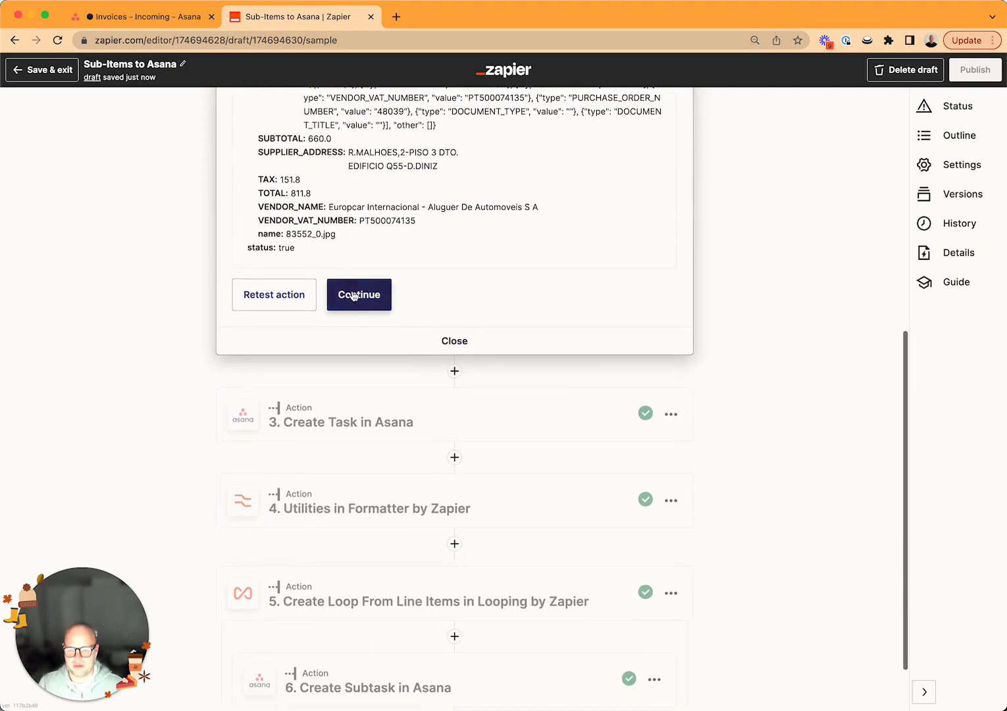
{"action": "left_click", "coordinate": [354, 300]}
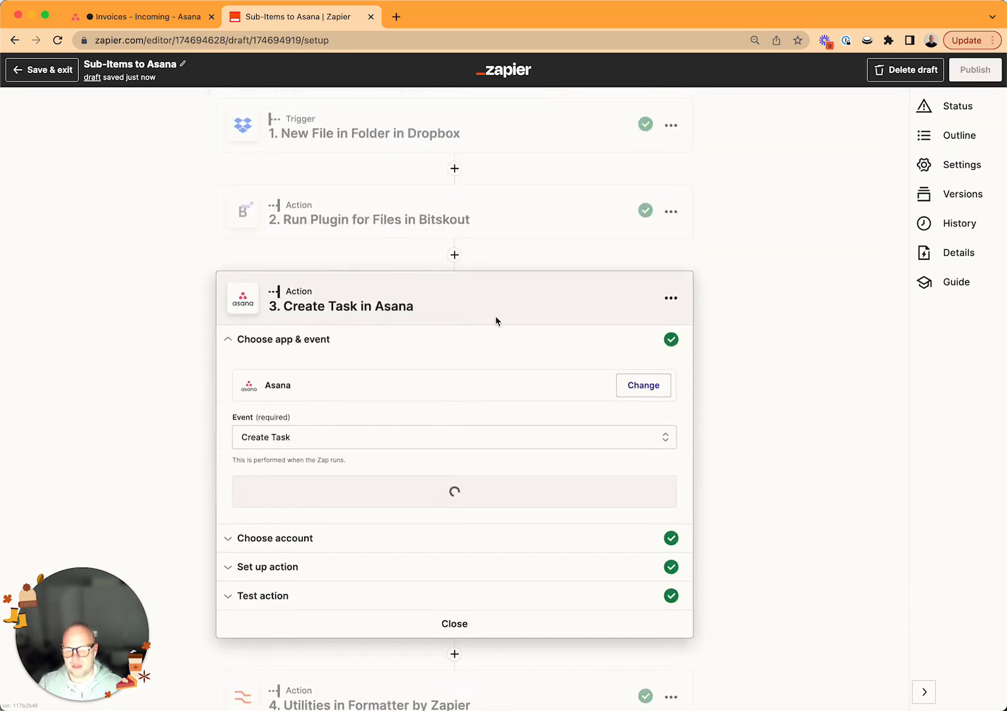
Check the Invoices - Incoming project in Asana, and retest the Create Task action back in Zapier
{"action": "left_click", "coordinate": [198, 15]}
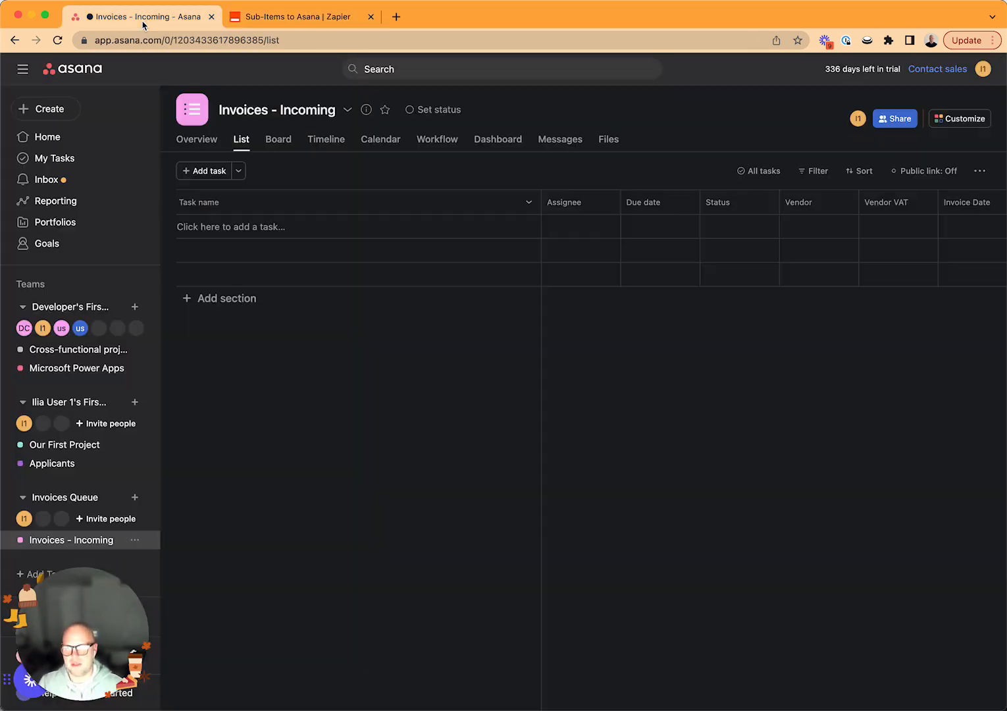
{"action": "left_click", "coordinate": [287, 17]}
{"action": "scroll", "coordinate": [545, 412], "scroll_direction": "down", "scroll_amount": 5}
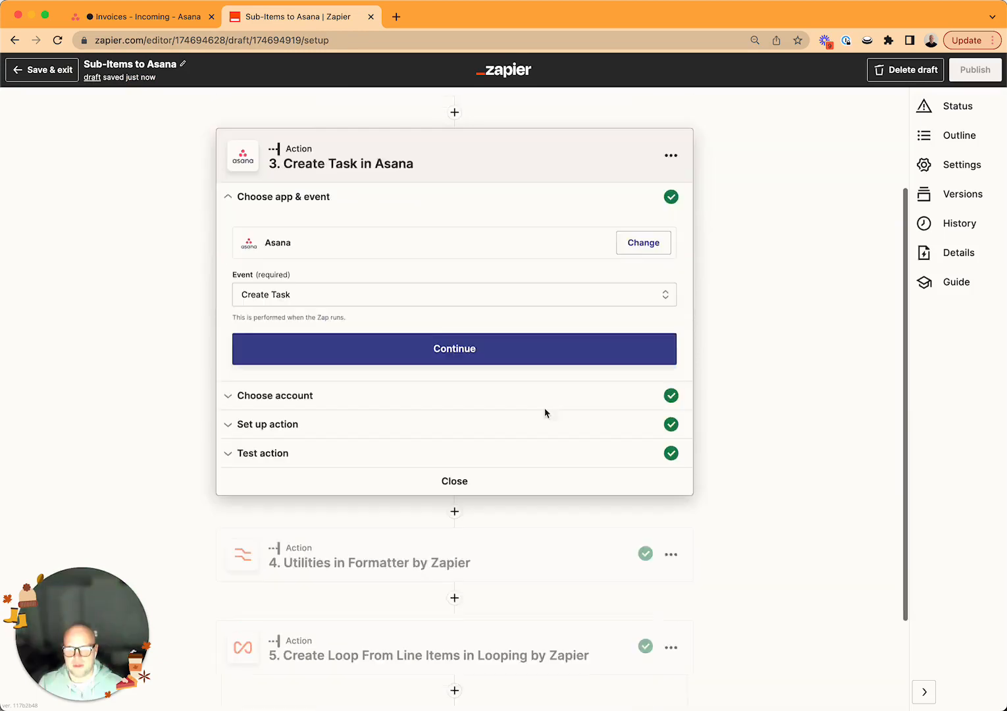
{"action": "left_click", "coordinate": [275, 439]}
{"action": "scroll", "coordinate": [361, 441], "scroll_direction": "down", "scroll_amount": 10}
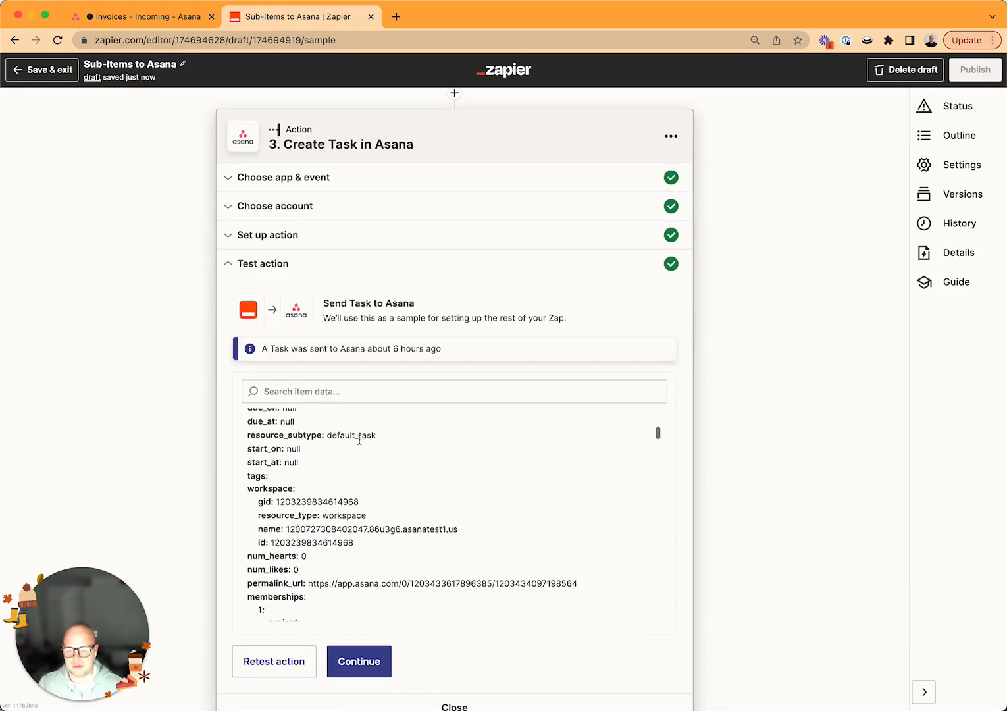
{"action": "left_click", "coordinate": [290, 667]}
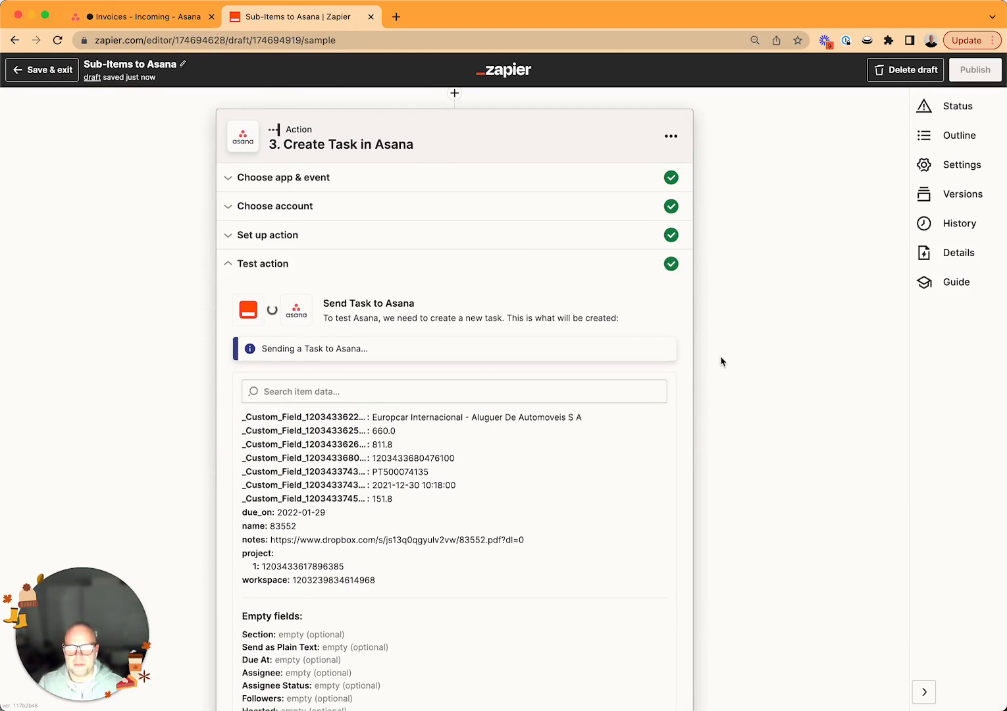
Check the Invoices - Incoming list in Asana for the test task, and return to Zapier to continue to the Formatter step
{"action": "left_click", "coordinate": [162, 19]}
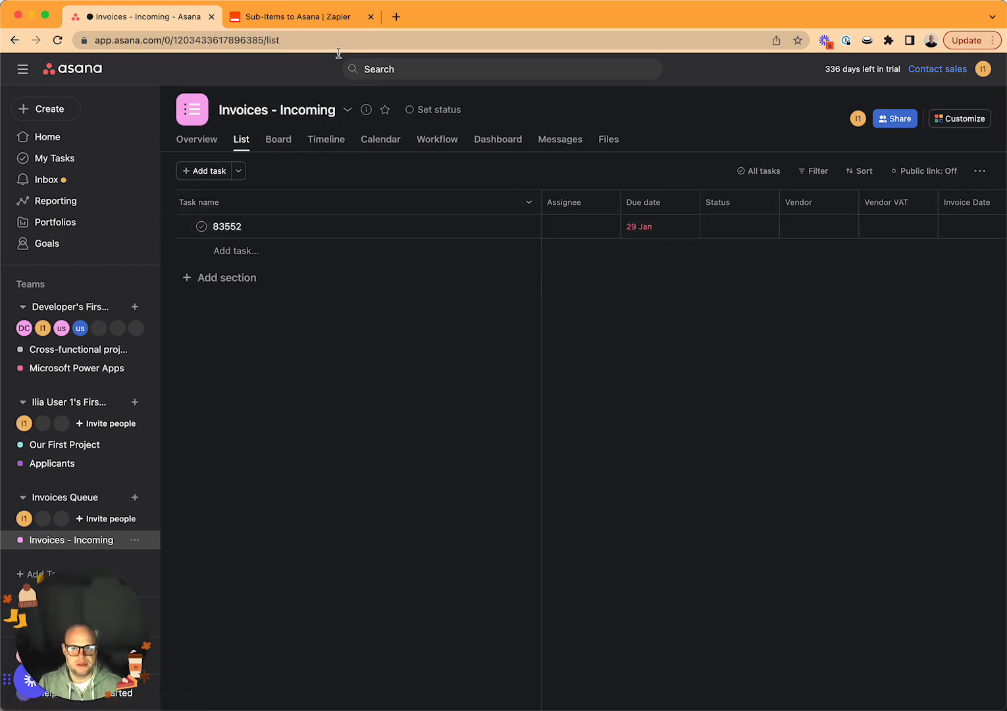
{"action": "left_click", "coordinate": [297, 16]}
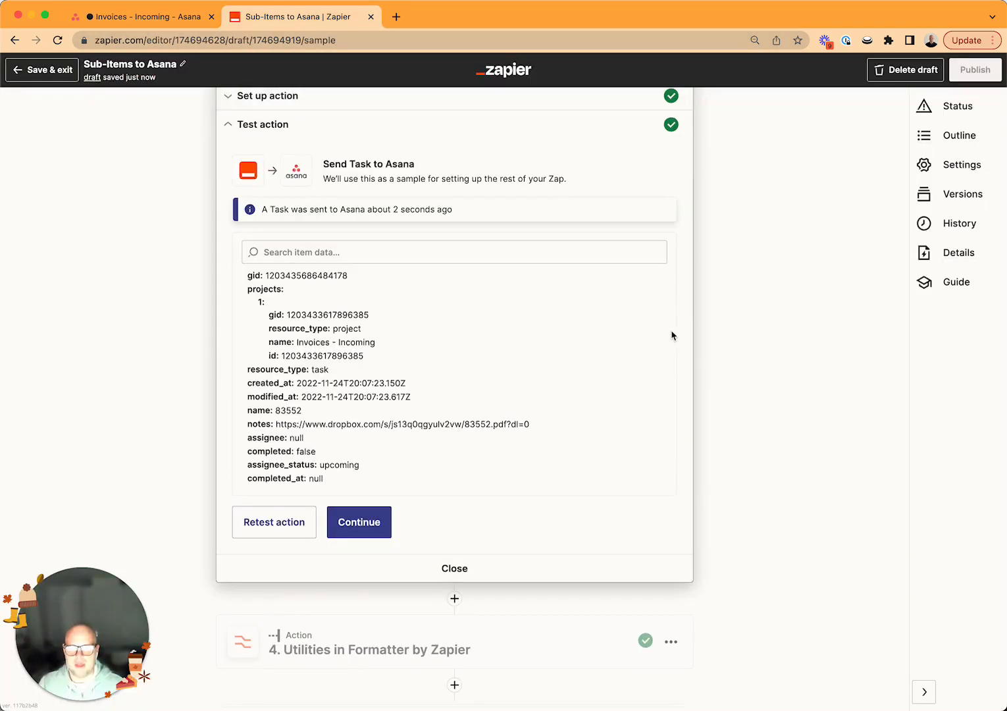
{"action": "left_click", "coordinate": [362, 522]}
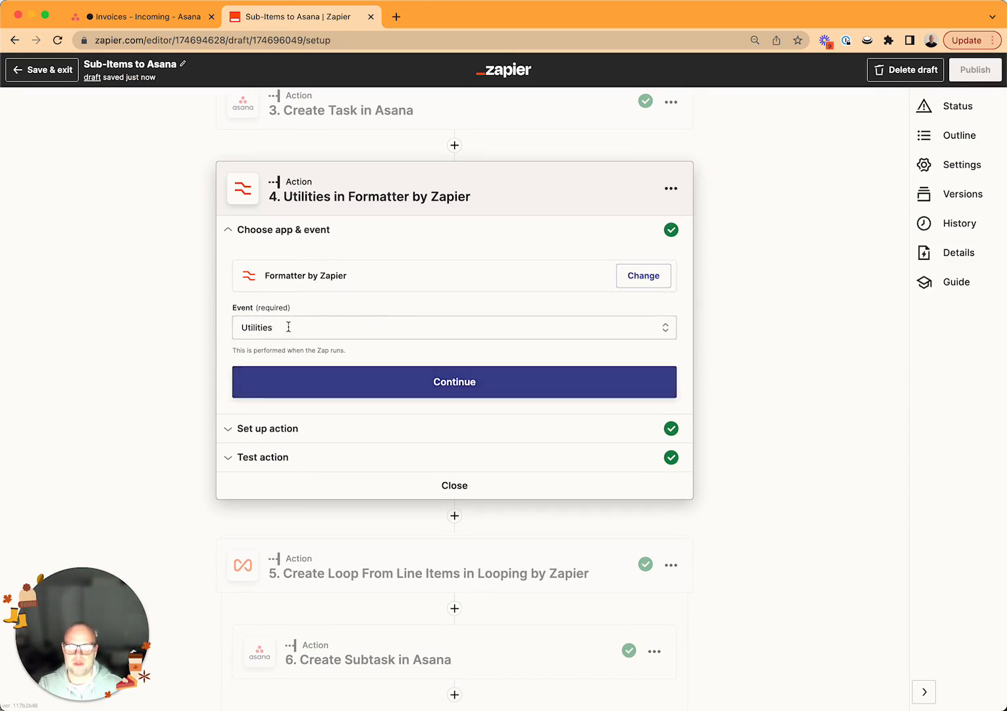
Choose Utilities as the Formatter step's event and Import CSV File as its transform
{"action": "left_click", "coordinate": [661, 329]}
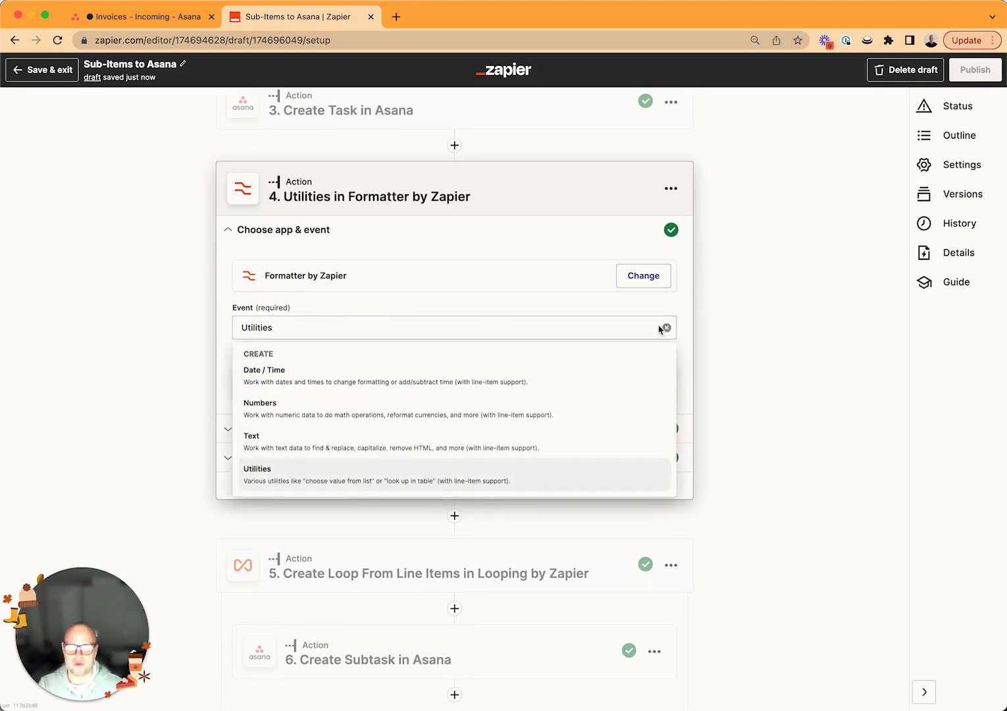
{"action": "left_click", "coordinate": [348, 479]}
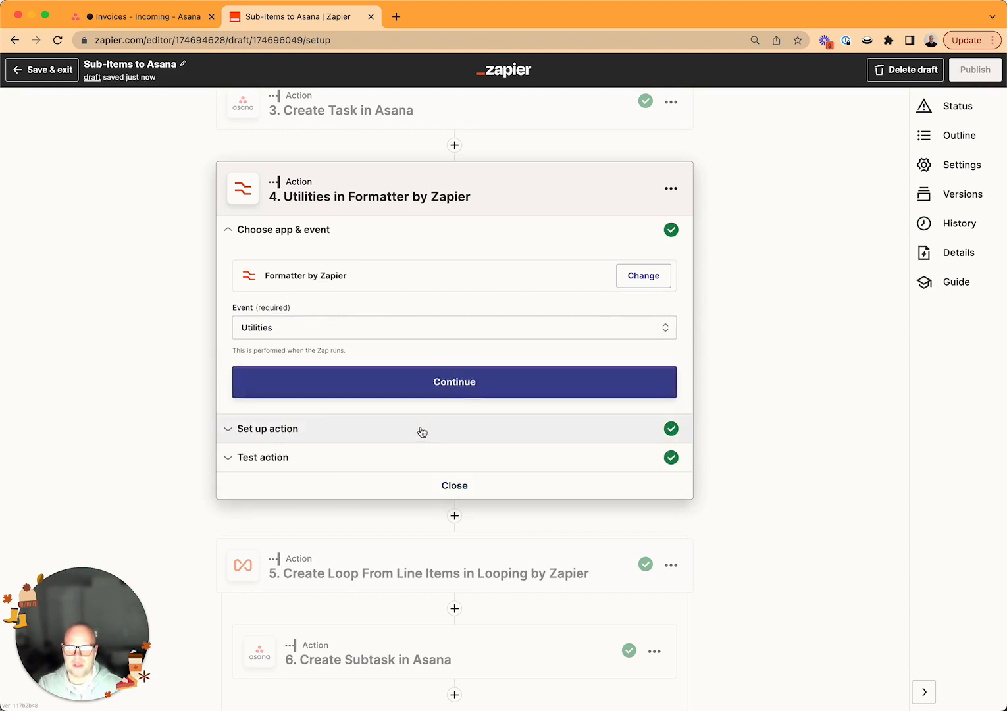
{"action": "left_click", "coordinate": [340, 428]}
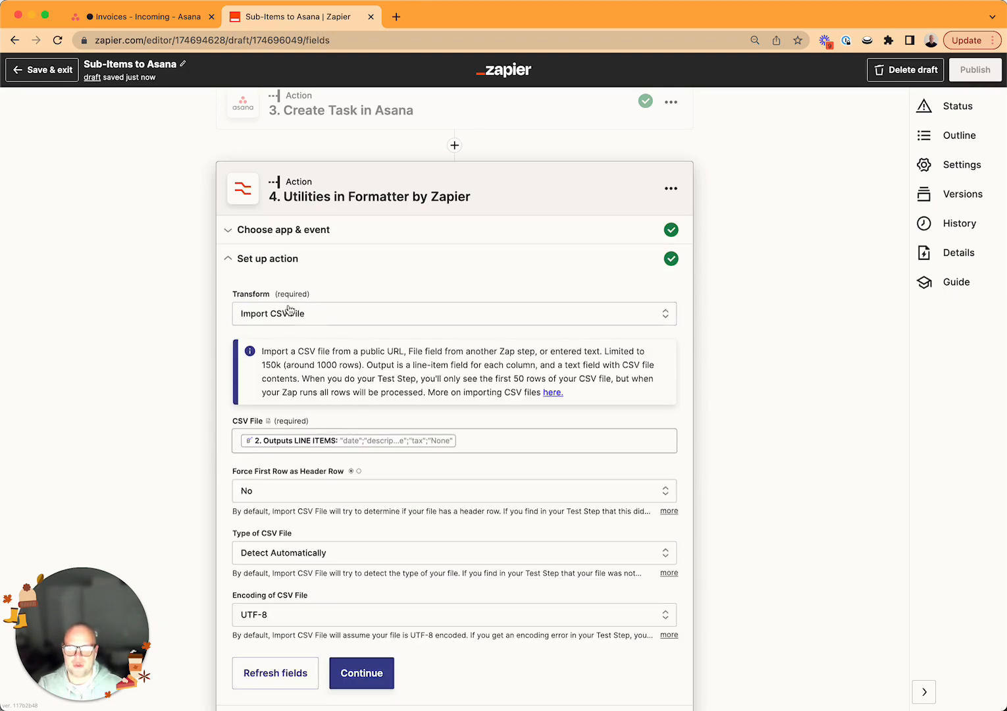
{"action": "left_click", "coordinate": [438, 313]}
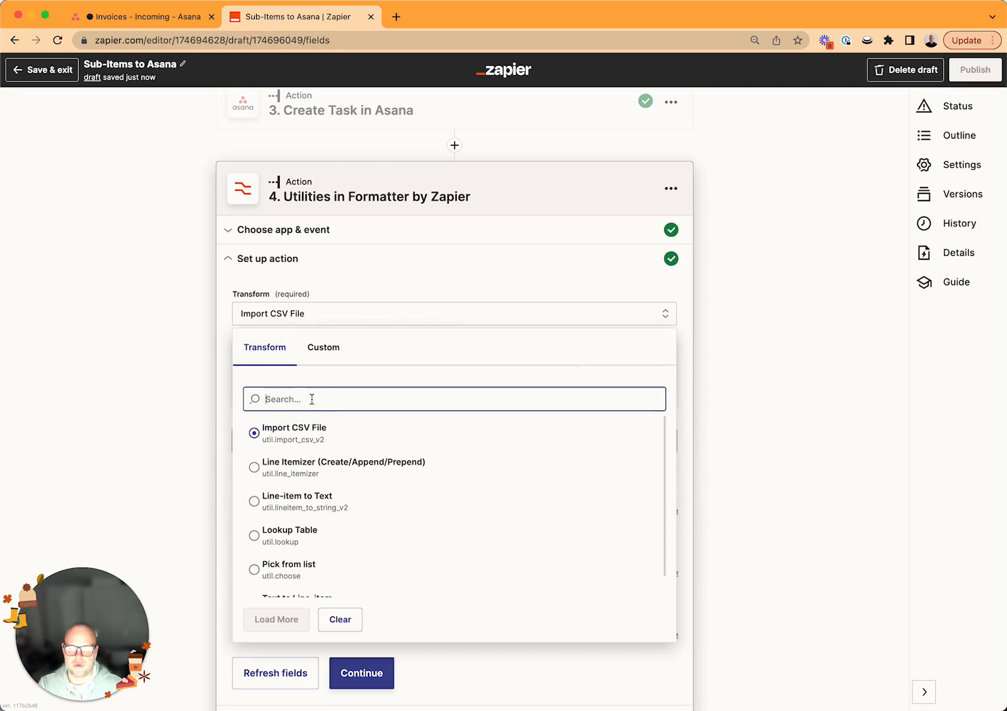
{"action": "left_click", "coordinate": [293, 438]}
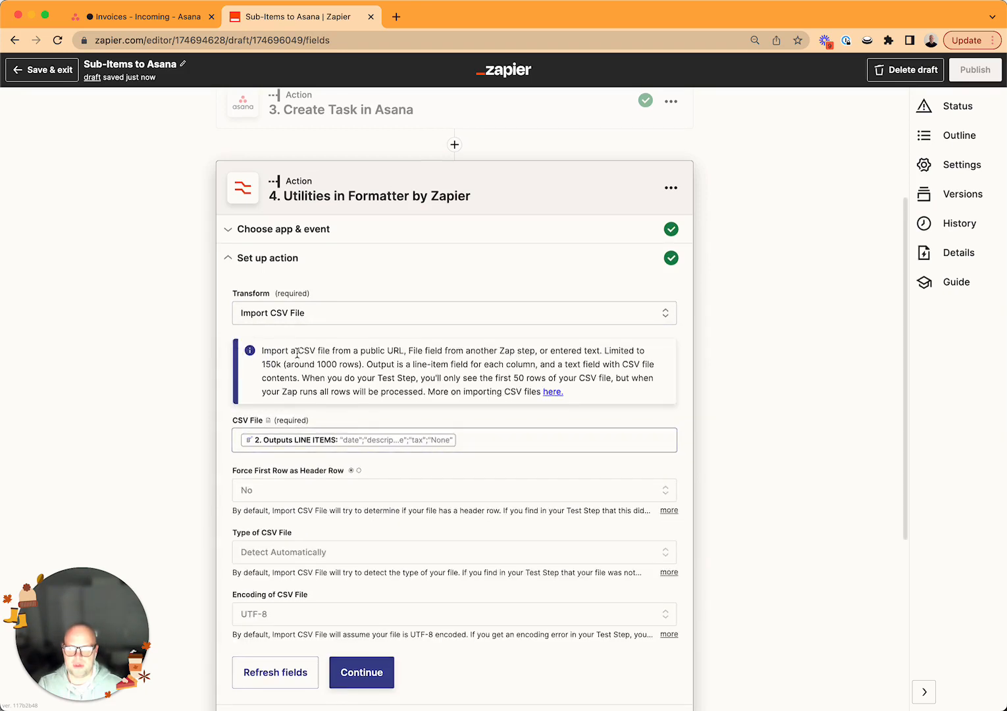
List all Bitskout plugin outputs that can be inserted into the Formatter step's CSV File field
{"action": "scroll", "coordinate": [308, 439], "scroll_direction": "down", "scroll_amount": 3}
{"action": "left_click", "coordinate": [420, 350]}
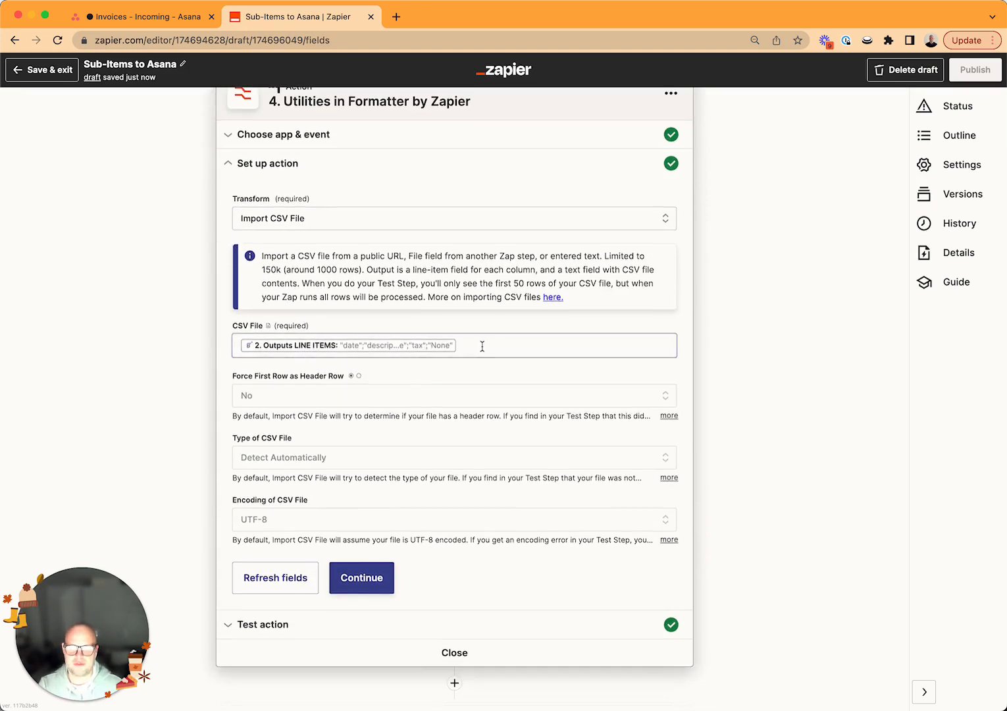
{"action": "left_click", "coordinate": [478, 345]}
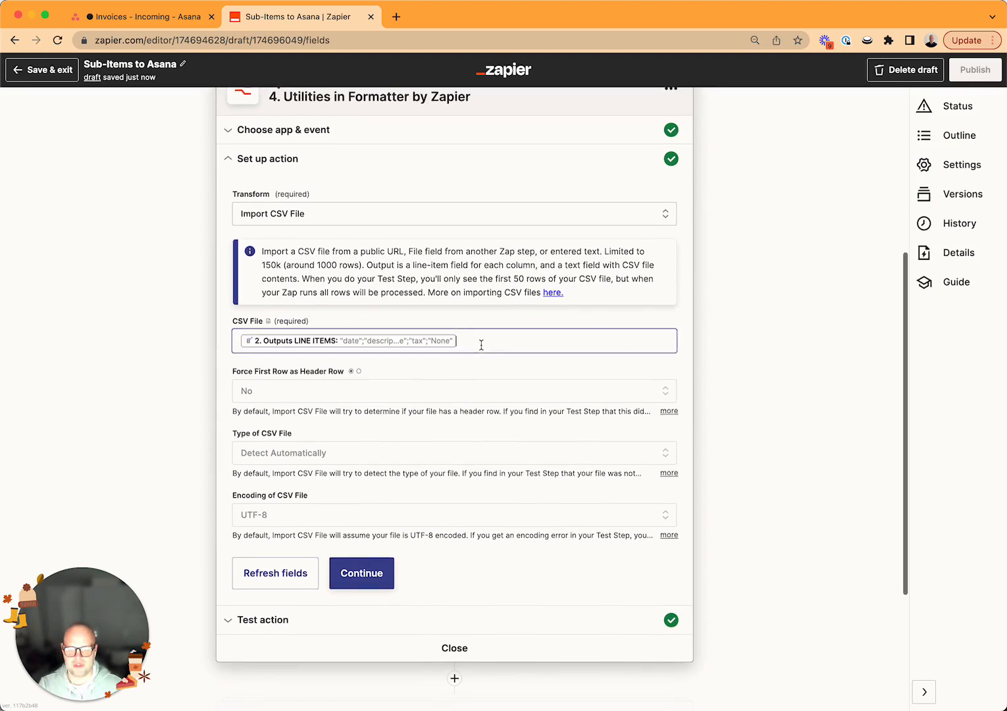
{"action": "left_click", "coordinate": [652, 467]}
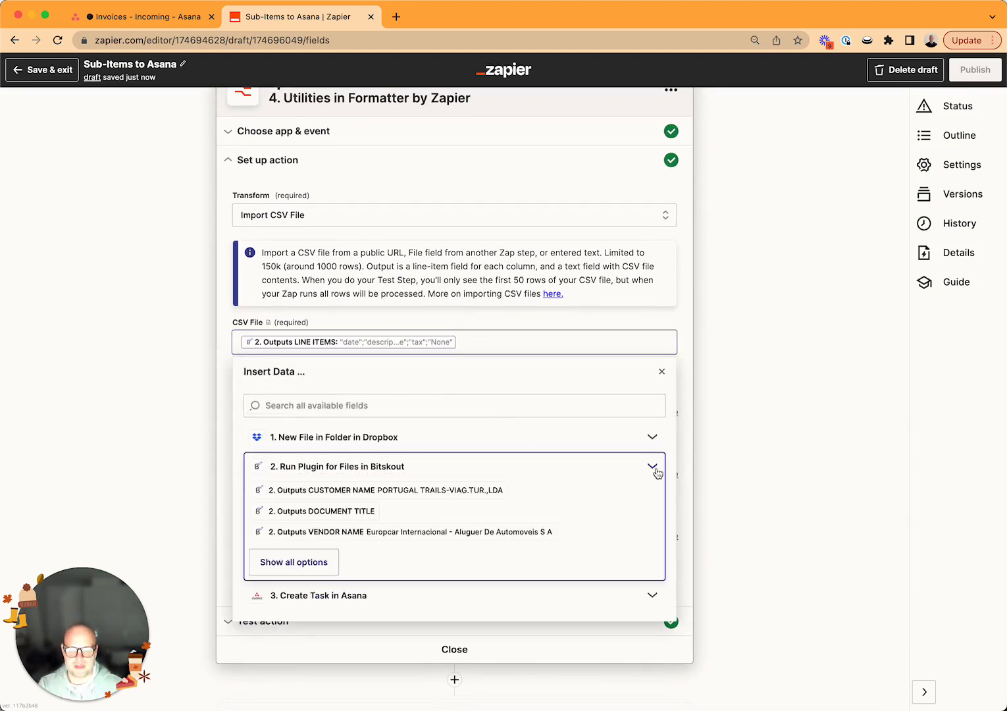
{"action": "scroll", "coordinate": [465, 475], "scroll_direction": "down", "scroll_amount": 3}
{"action": "left_click", "coordinate": [306, 468]}
{"action": "scroll", "coordinate": [329, 471], "scroll_direction": "down", "scroll_amount": 3}
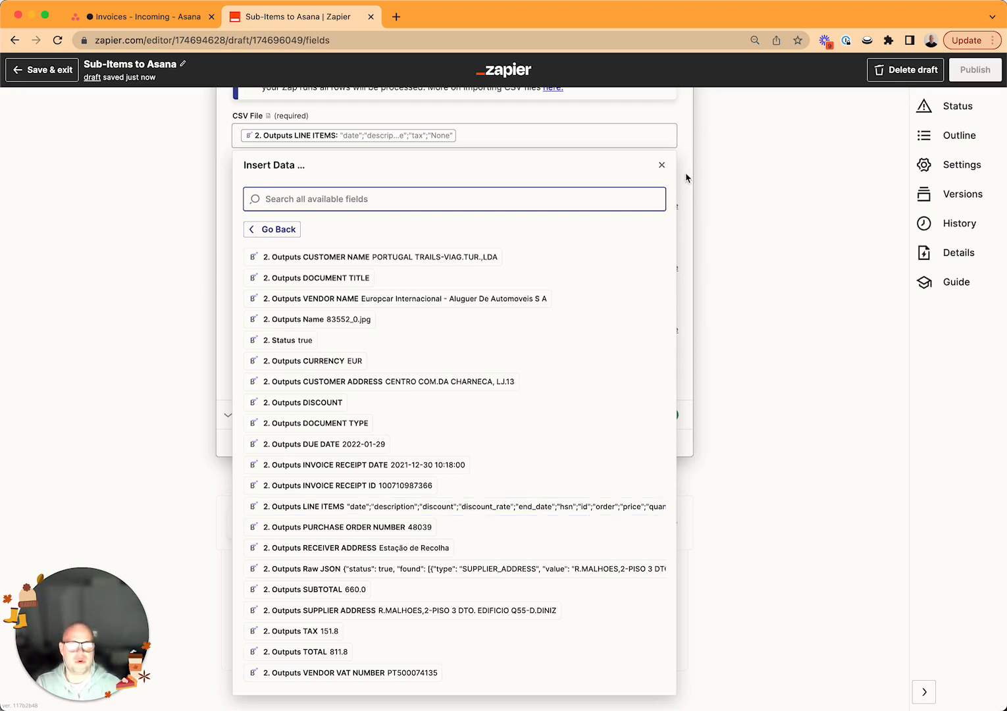
Keep the LINE ITEMS mapping for the Formatter step's CSV File and retest the action
{"action": "key", "text": "Escape"}
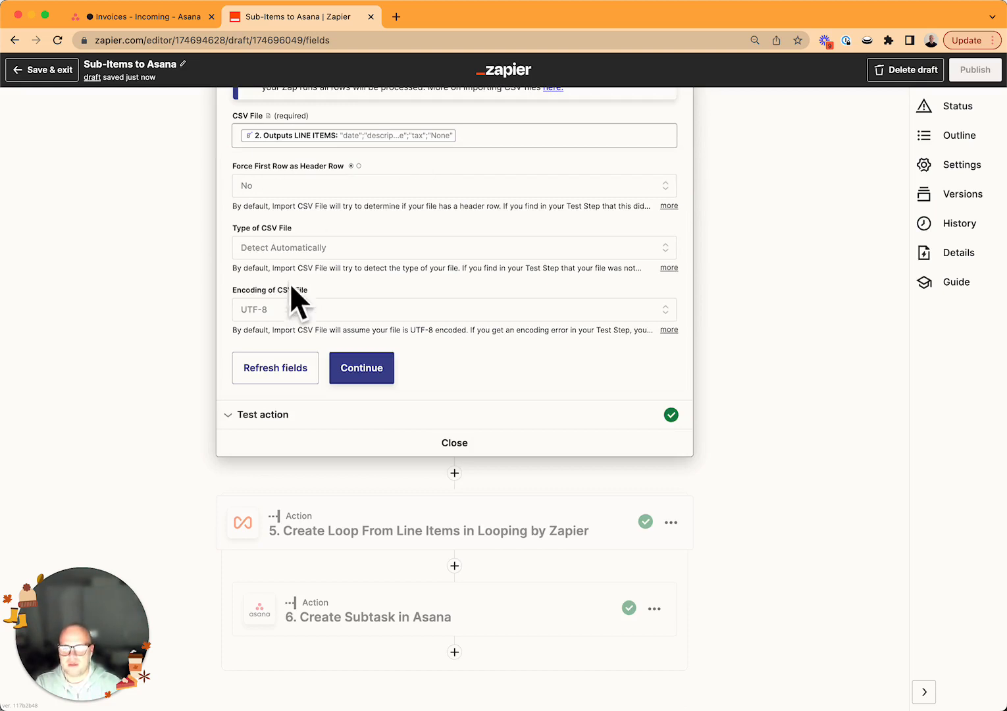
{"action": "left_click", "coordinate": [369, 381]}
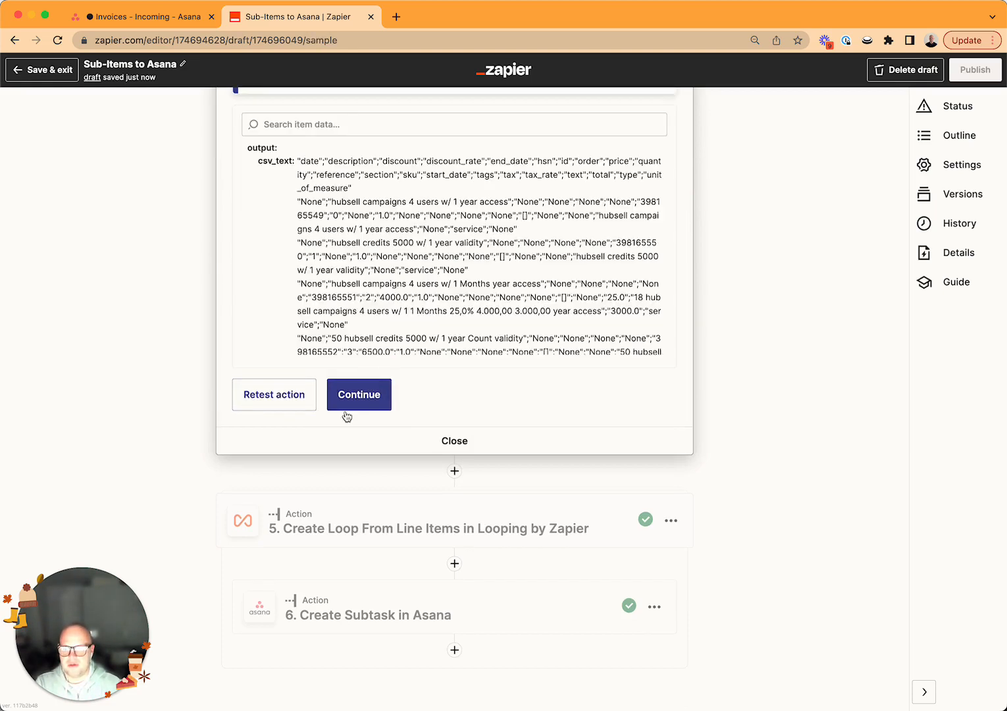
{"action": "left_click", "coordinate": [286, 402]}
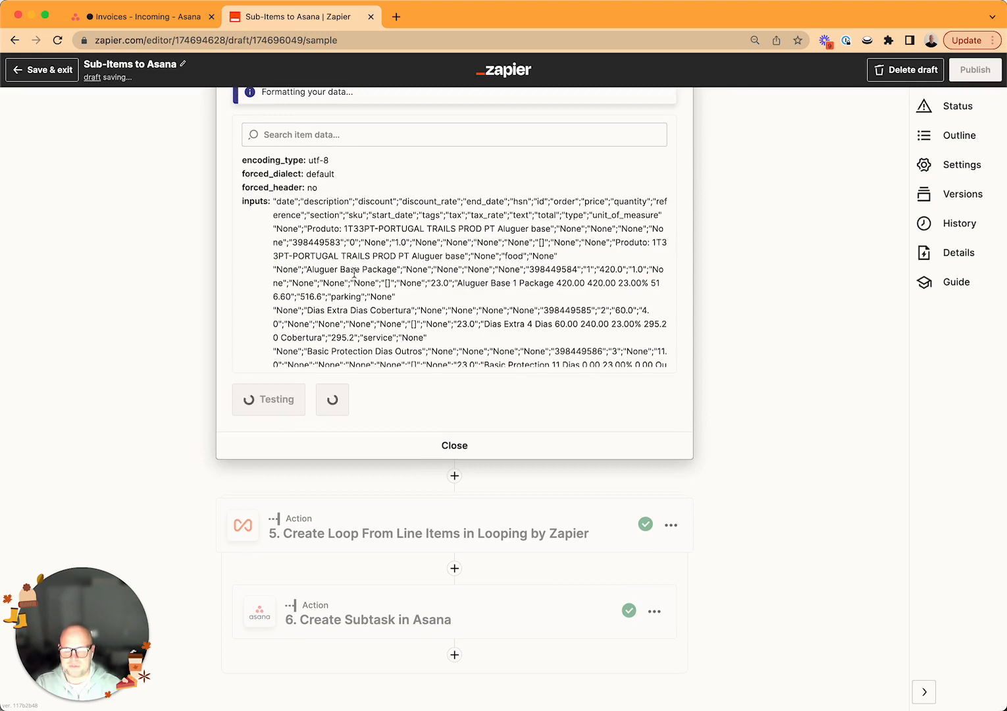
{"action": "scroll", "coordinate": [349, 279], "scroll_direction": "up", "scroll_amount": 1}
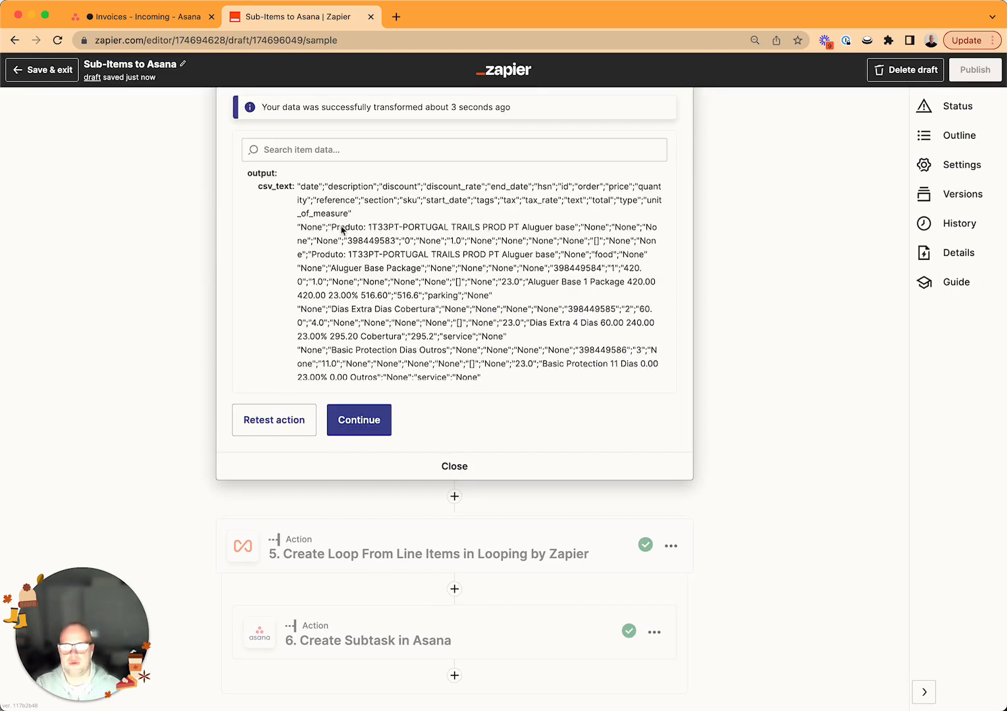
Examine the individual line items and their fields in the Formatter step's test output
{"action": "scroll", "coordinate": [470, 360], "scroll_direction": "down", "scroll_amount": 10}
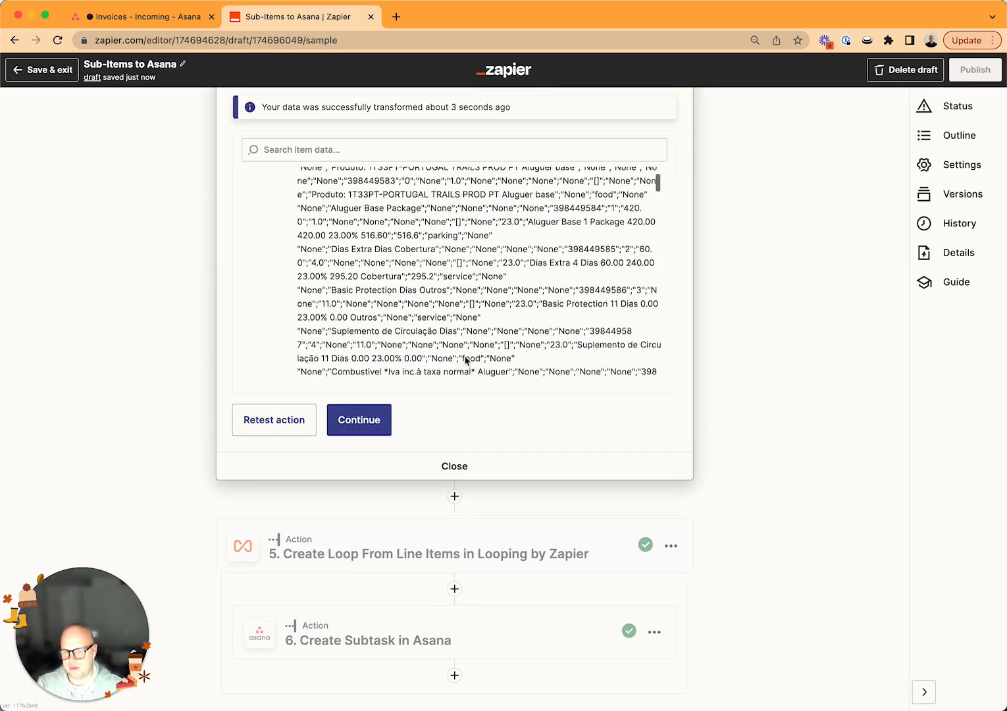
{"action": "scroll", "coordinate": [407, 295], "scroll_direction": "down", "scroll_amount": 3}
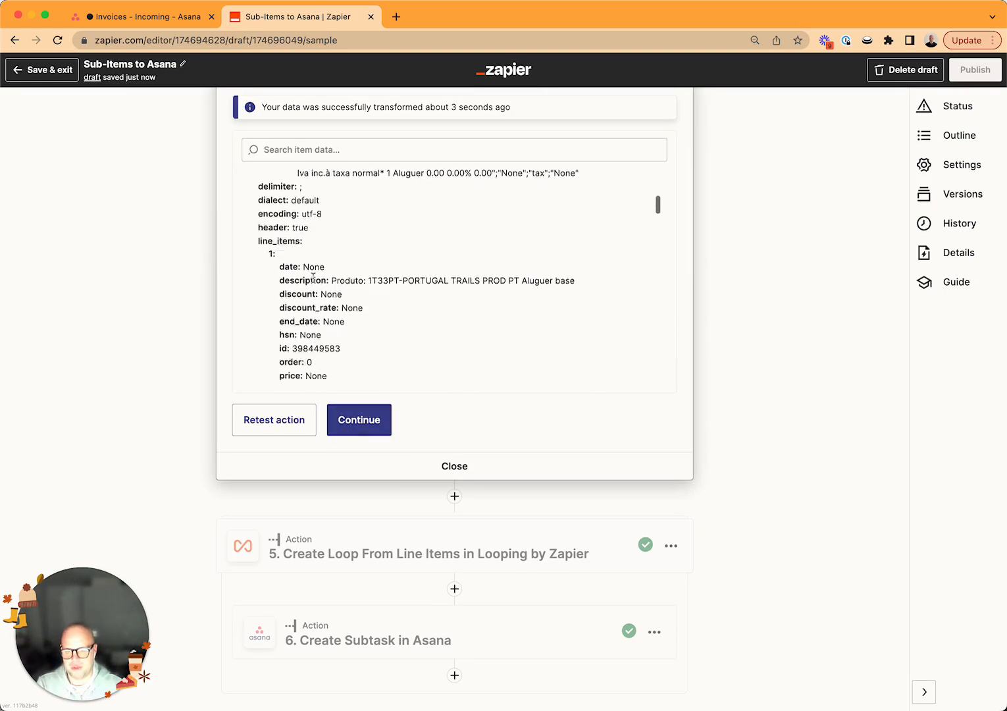
{"action": "left_click_drag", "start_coordinate": [267, 206], "coordinate": [414, 347]}
{"action": "scroll", "coordinate": [414, 348], "scroll_direction": "down", "scroll_amount": 3}
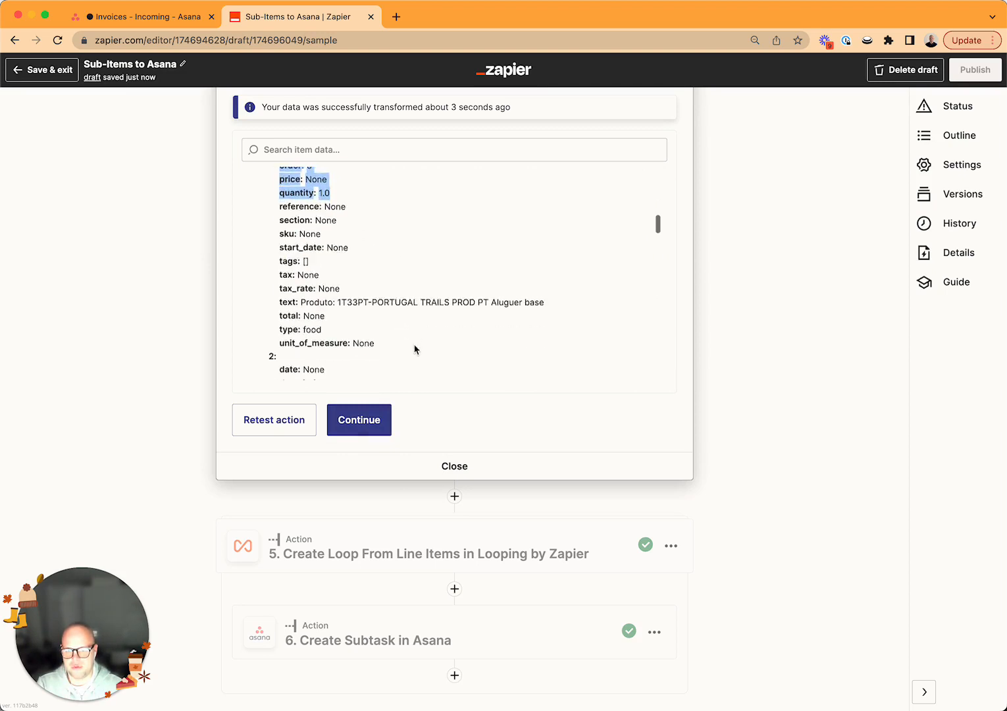
{"action": "left_click_drag", "start_coordinate": [269, 341], "coordinate": [311, 346]}
{"action": "scroll", "coordinate": [347, 346], "scroll_direction": "down", "scroll_amount": 2}
{"action": "scroll", "coordinate": [347, 349], "scroll_direction": "down", "scroll_amount": 5}
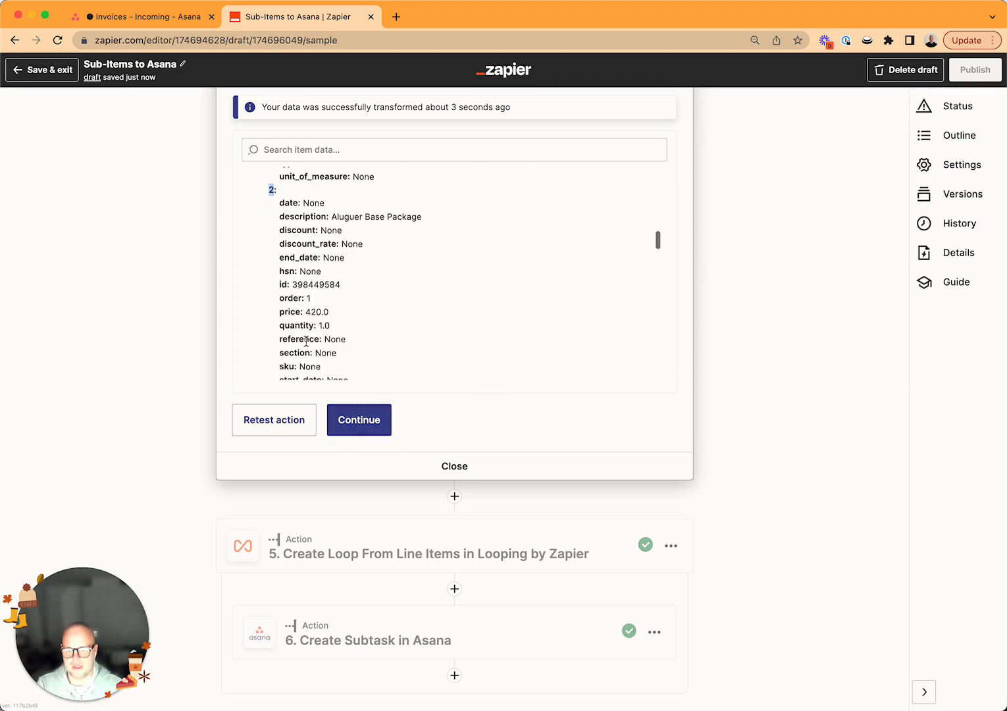
Continue to the Create Loop From Line Items step and review the description and total values in its action setup
{"action": "left_click", "coordinate": [363, 426]}
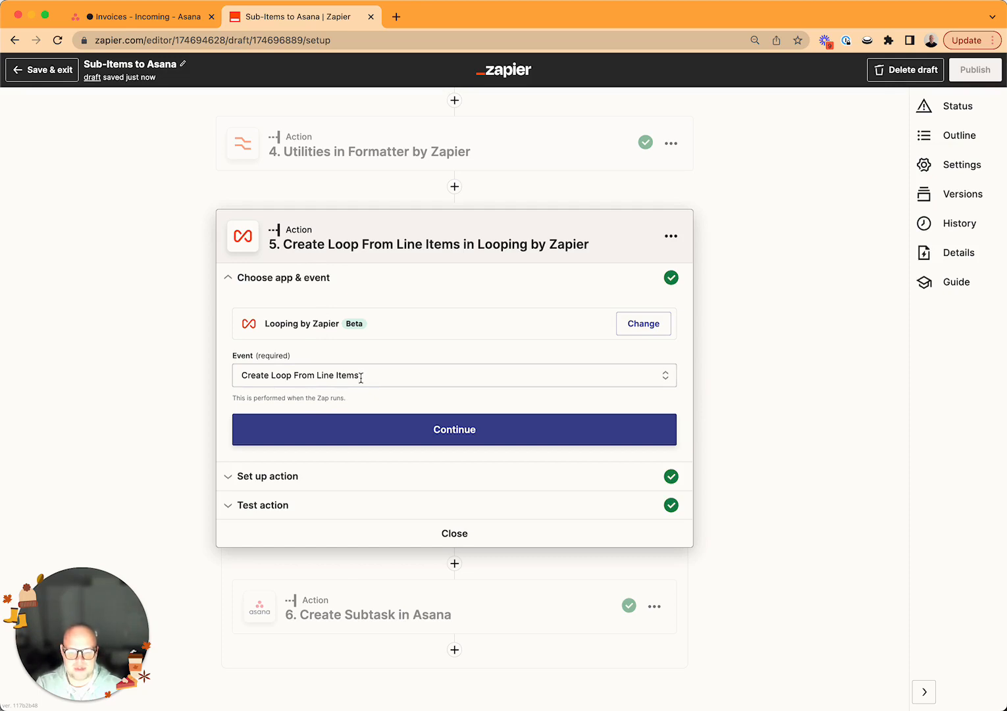
{"action": "left_click", "coordinate": [428, 429]}
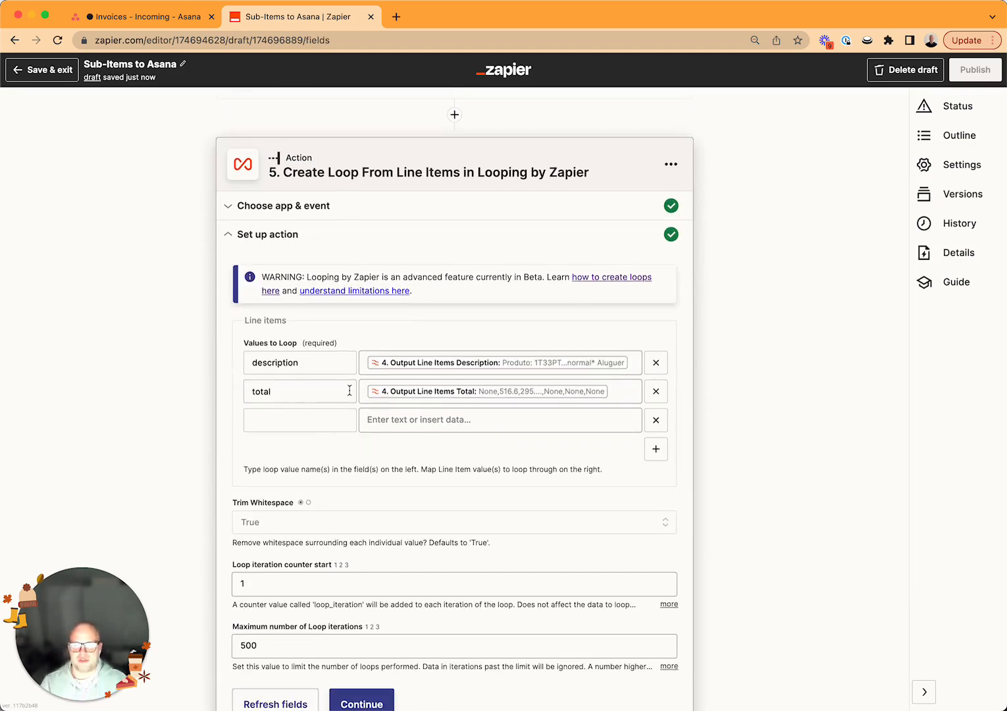
{"action": "scroll", "coordinate": [349, 397], "scroll_direction": "down", "scroll_amount": 1}
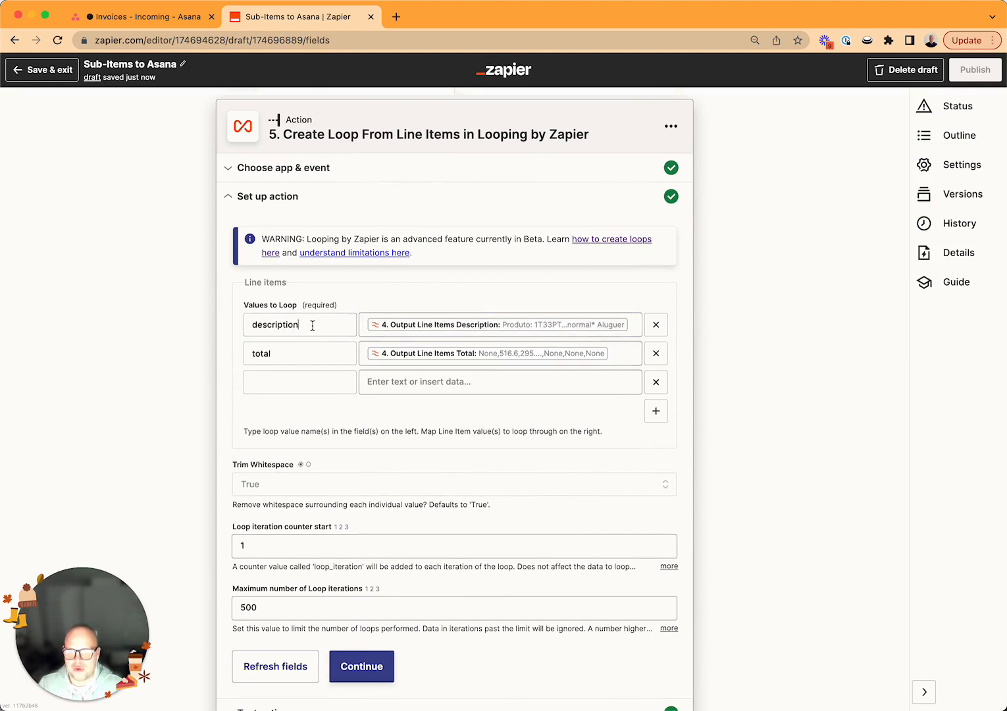
{"action": "left_click_drag", "start_coordinate": [312, 325], "coordinate": [246, 324]}
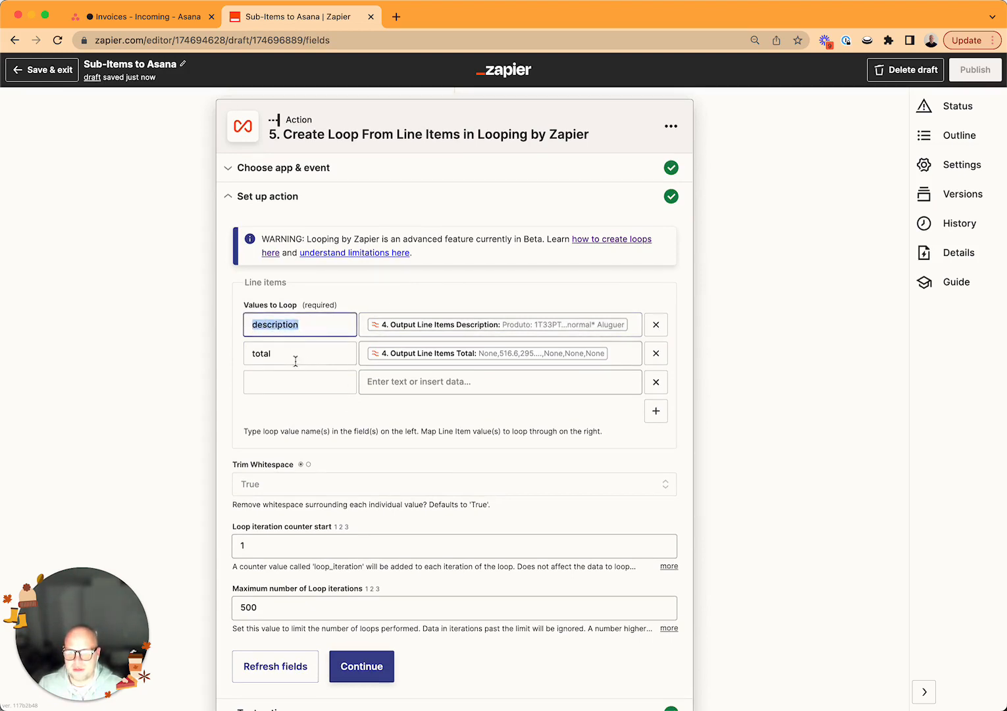
{"action": "left_click", "coordinate": [314, 323]}
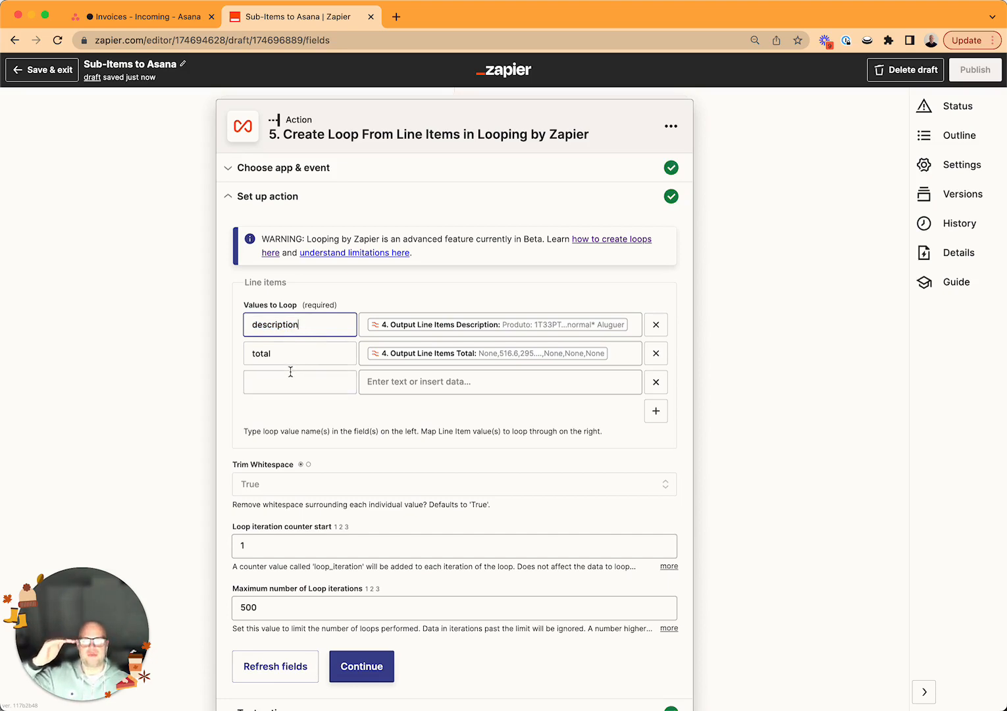
{"action": "left_click", "coordinate": [304, 353]}
Add a third loop value named tax and map it to the Formatter's Output Line Items Tax
{"action": "left_click", "coordinate": [304, 380]}
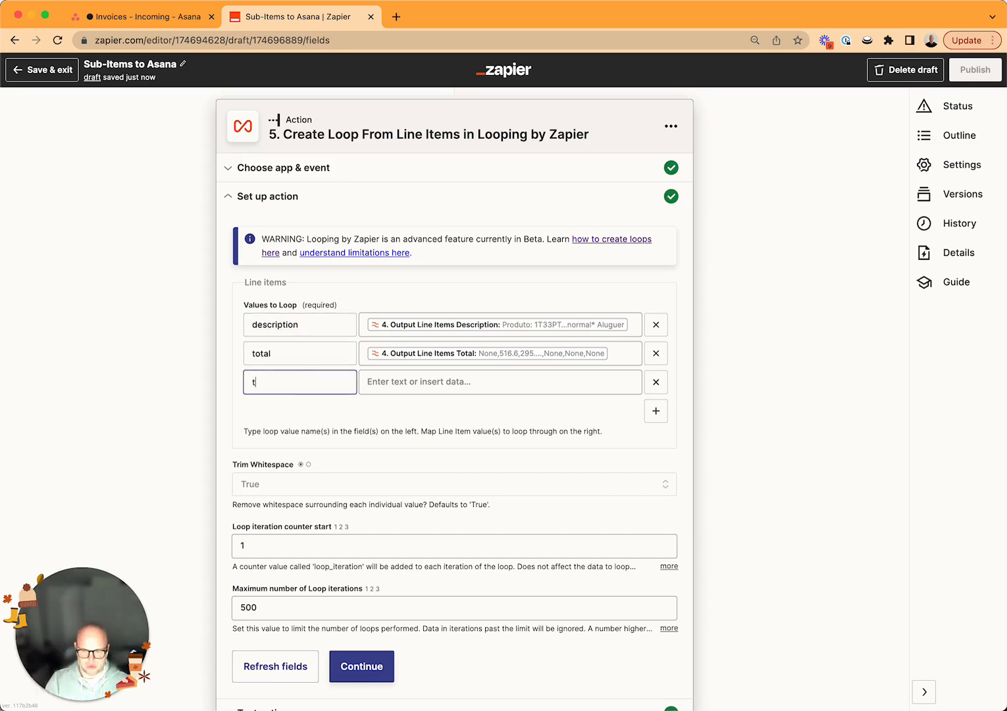
{"action": "left_click", "coordinate": [487, 384]}
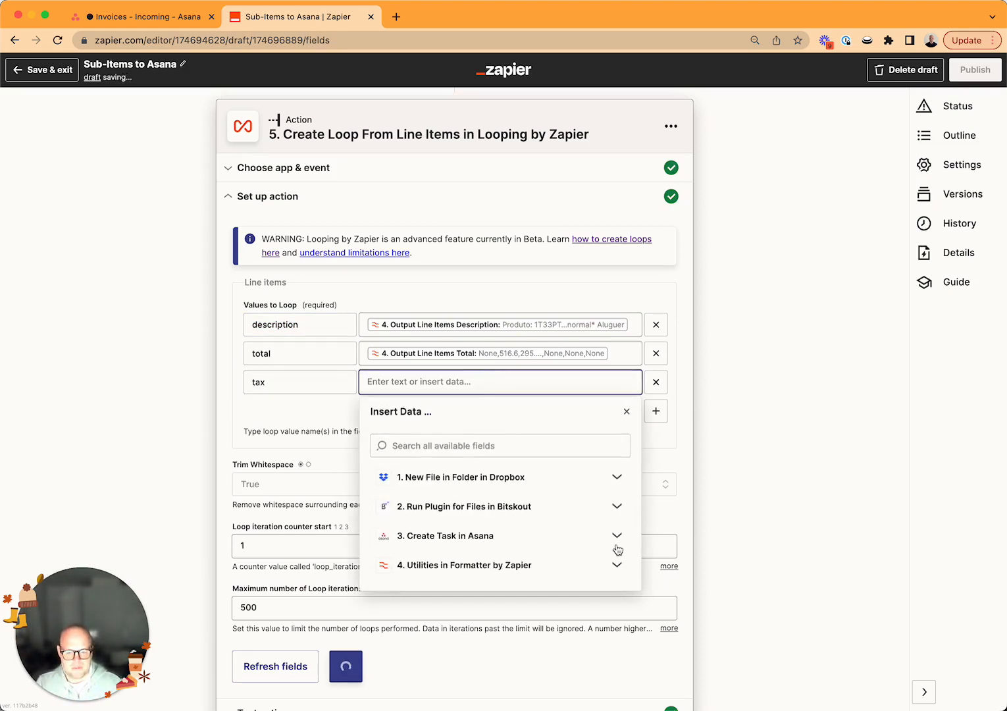
{"action": "left_click", "coordinate": [619, 566]}
{"action": "scroll", "coordinate": [555, 600], "scroll_direction": "down", "scroll_amount": 3}
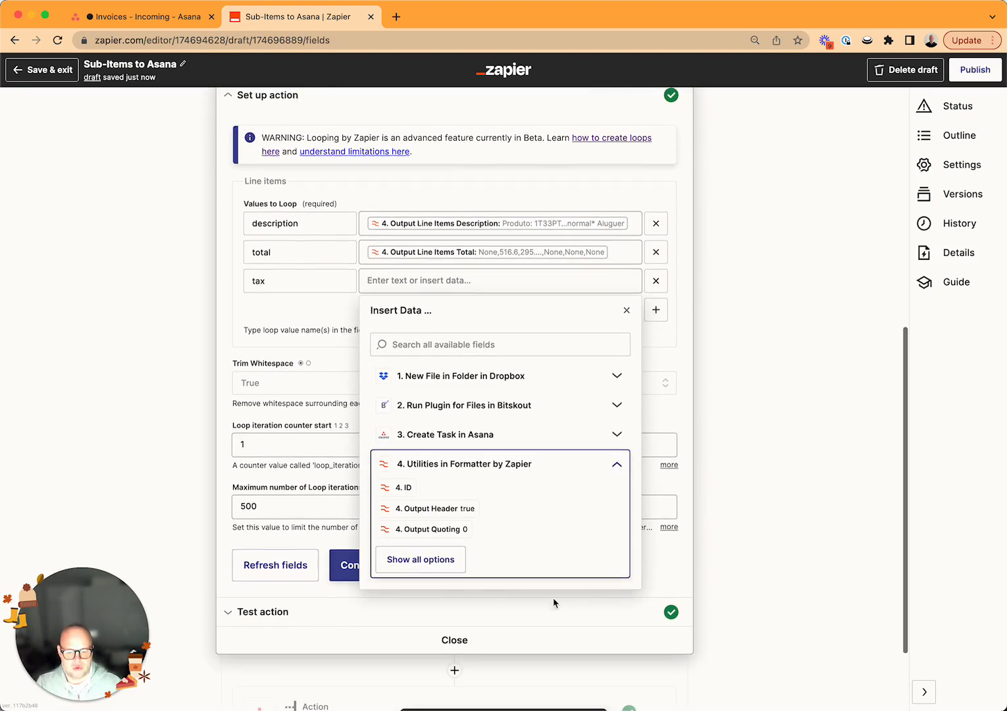
{"action": "left_click", "coordinate": [411, 560]}
{"action": "scroll", "coordinate": [526, 566], "scroll_direction": "down", "scroll_amount": 2}
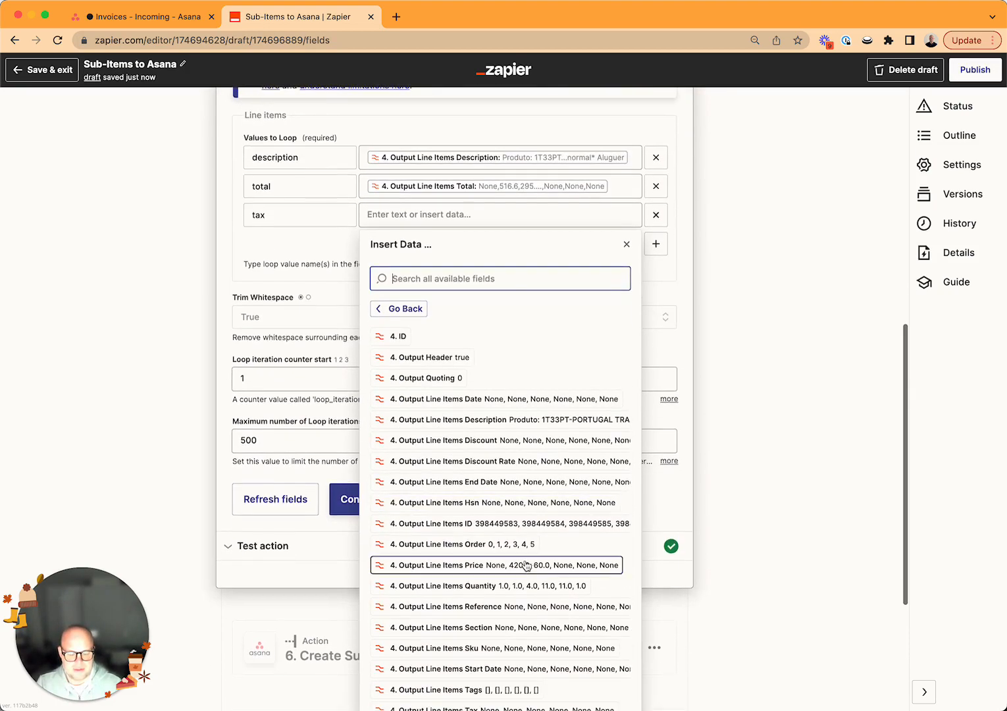
{"action": "scroll", "coordinate": [487, 573], "scroll_direction": "down", "scroll_amount": 3}
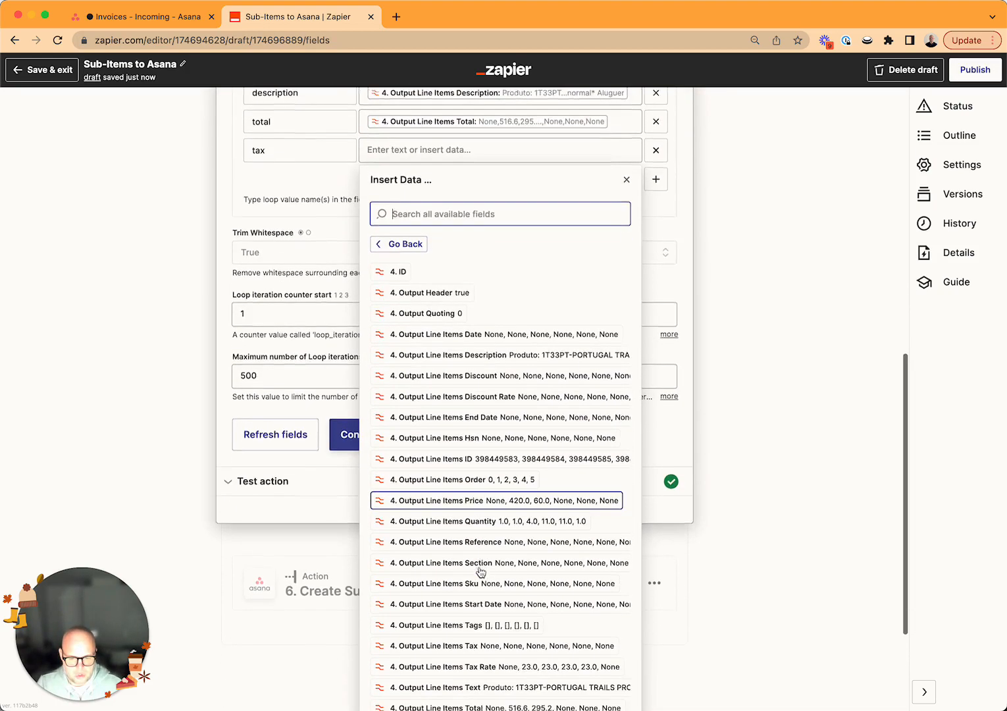
{"action": "scroll", "coordinate": [485, 607], "scroll_direction": "down", "scroll_amount": 1}
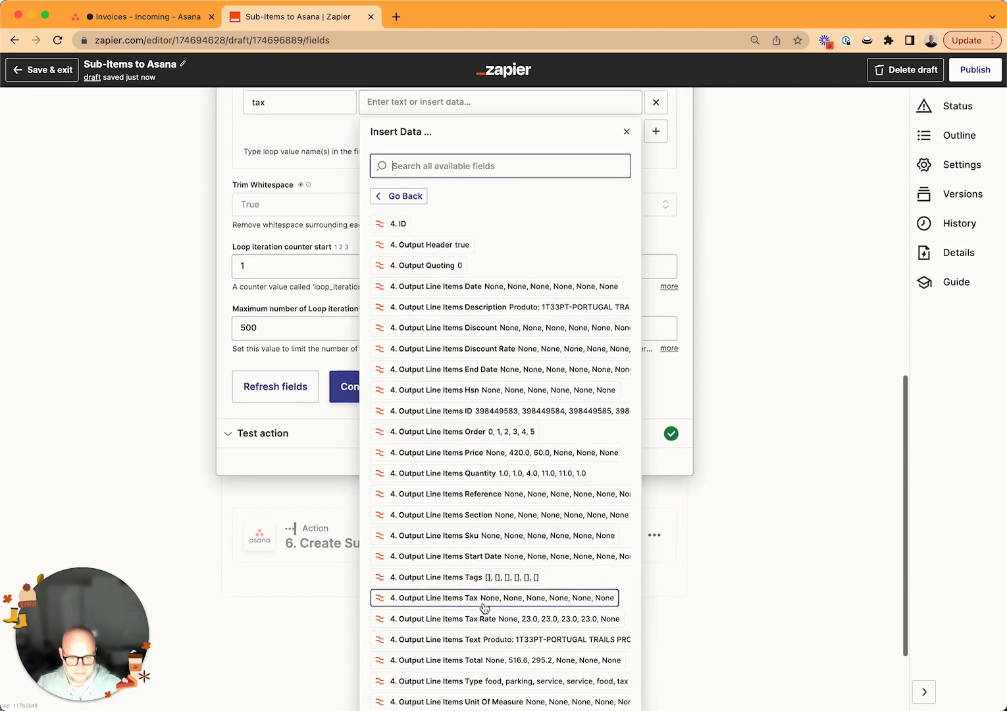
{"action": "left_click", "coordinate": [446, 599]}
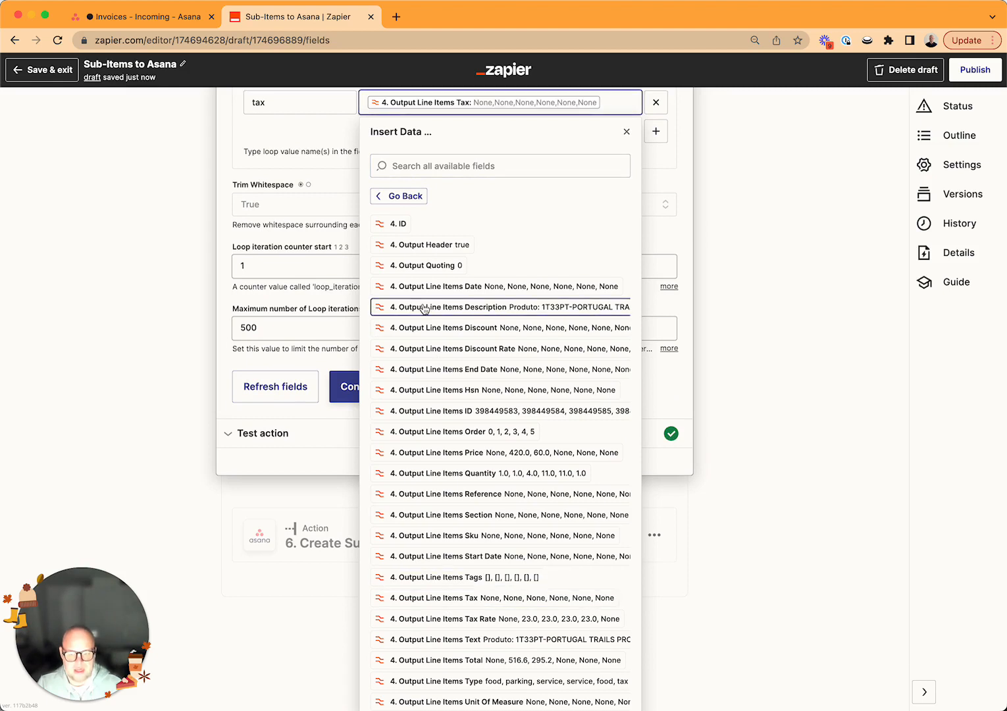
{"action": "left_click", "coordinate": [656, 173]}
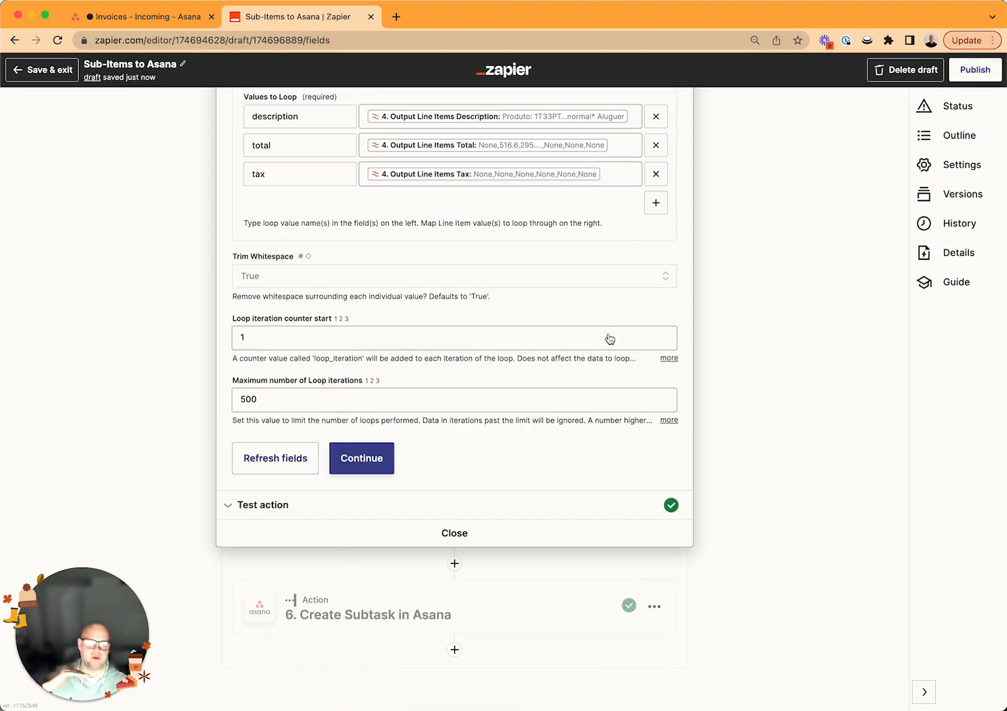
Review the loop's settings and retest the loop with the added tax value
{"action": "scroll", "coordinate": [414, 476], "scroll_direction": "up", "scroll_amount": 3}
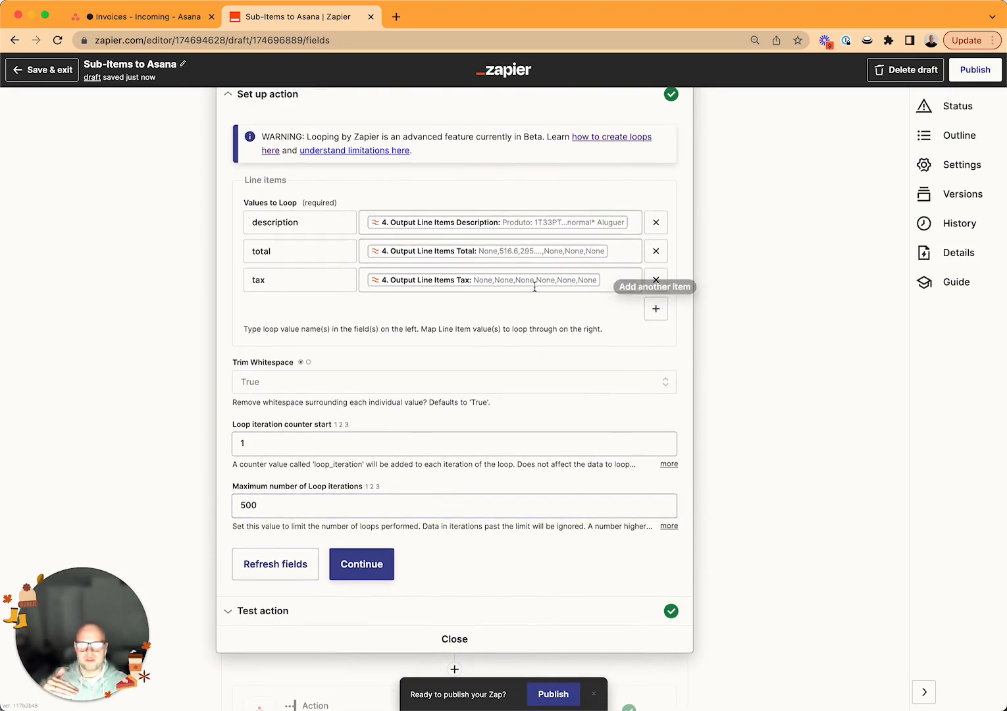
{"action": "scroll", "coordinate": [347, 338], "scroll_direction": "down", "scroll_amount": 2}
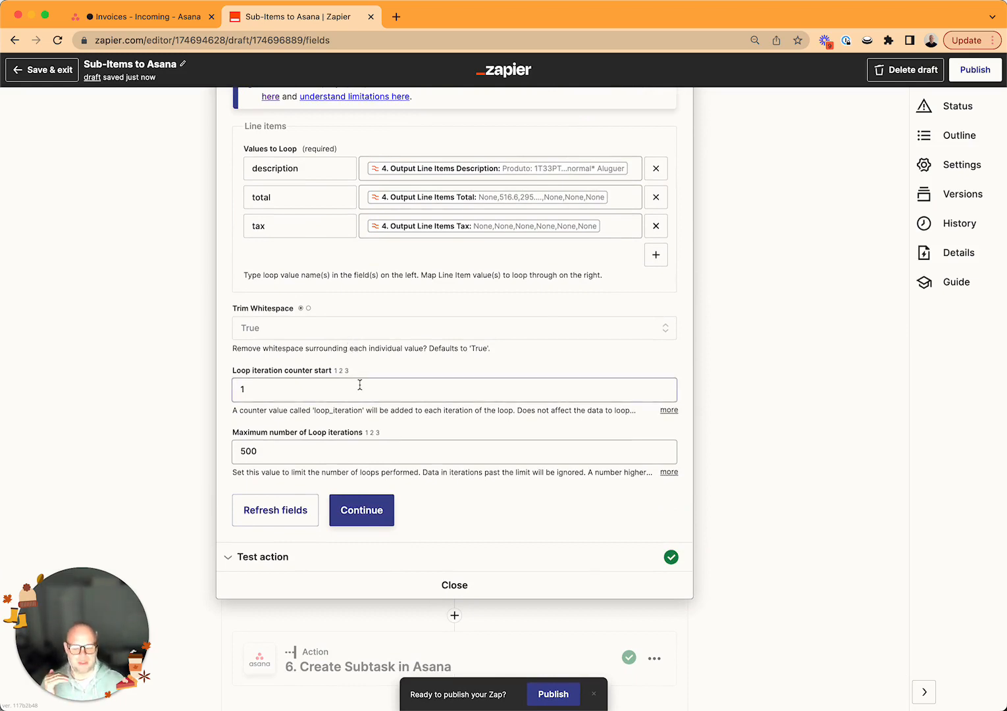
{"action": "scroll", "coordinate": [451, 411], "scroll_direction": "up", "scroll_amount": 3}
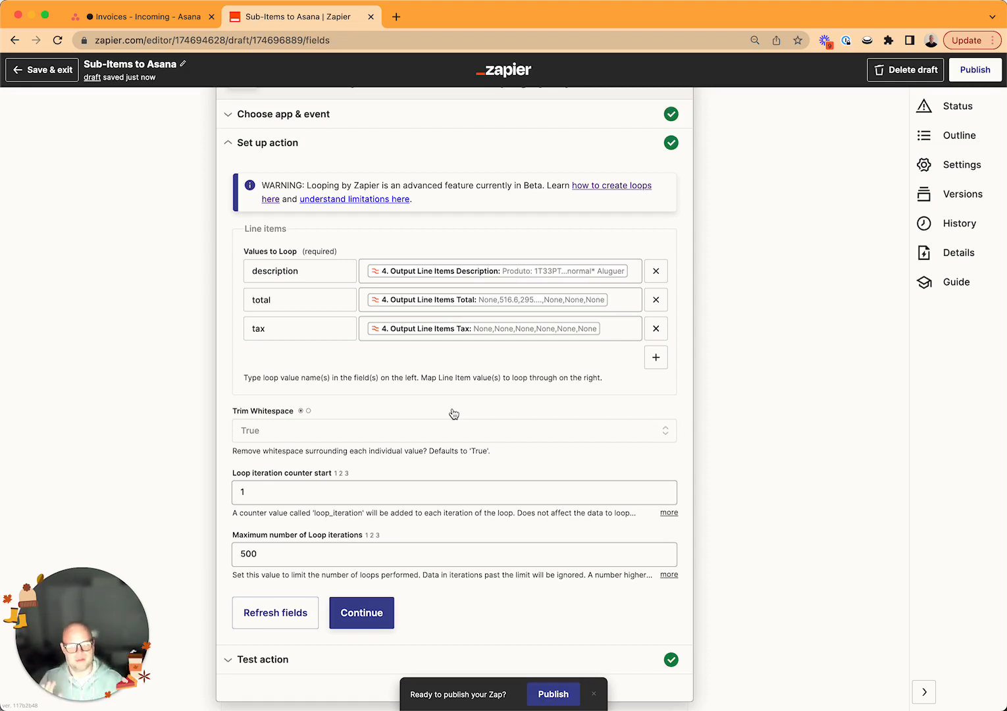
{"action": "left_click", "coordinate": [364, 618]}
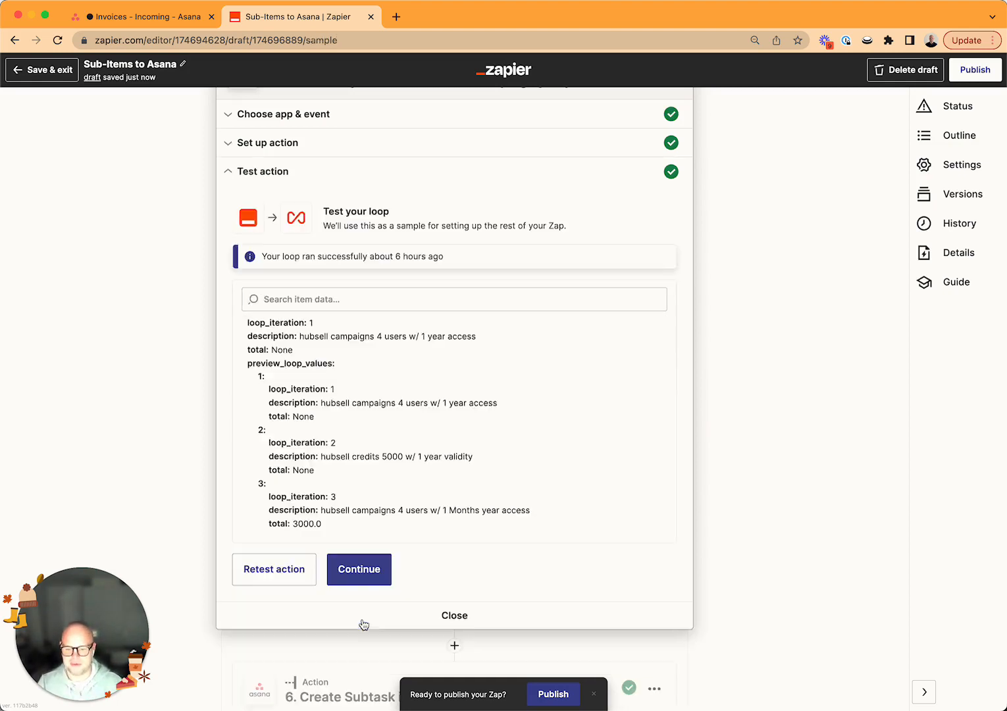
{"action": "left_click", "coordinate": [285, 582]}
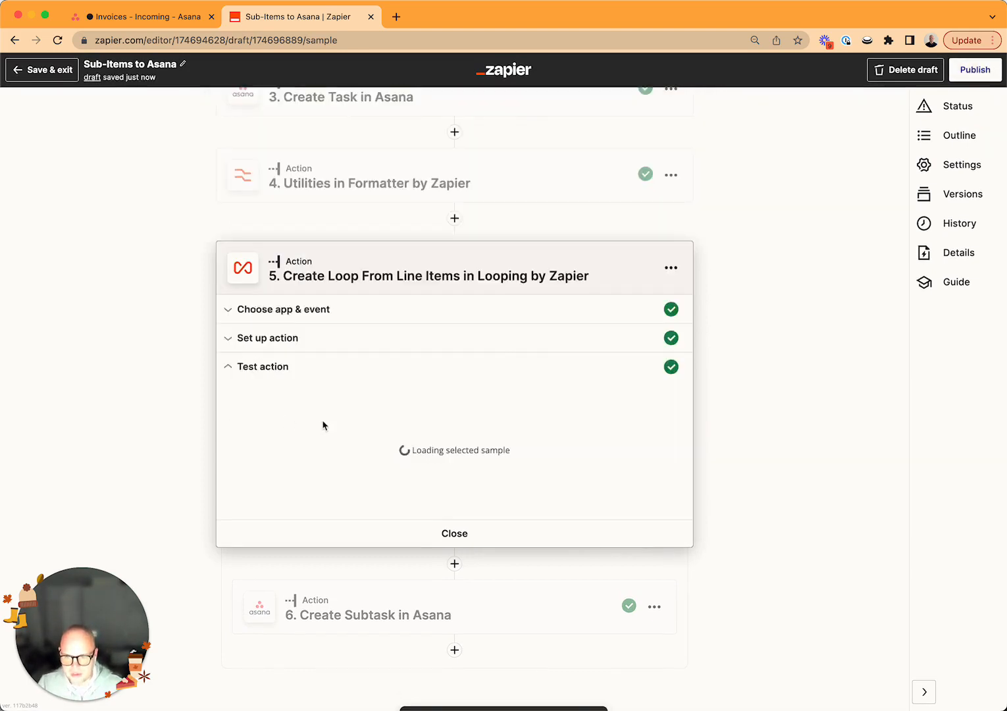
Examine the description, total and tax of each iteration in the loop's test output
{"action": "scroll", "coordinate": [321, 422], "scroll_direction": "down", "scroll_amount": 3}
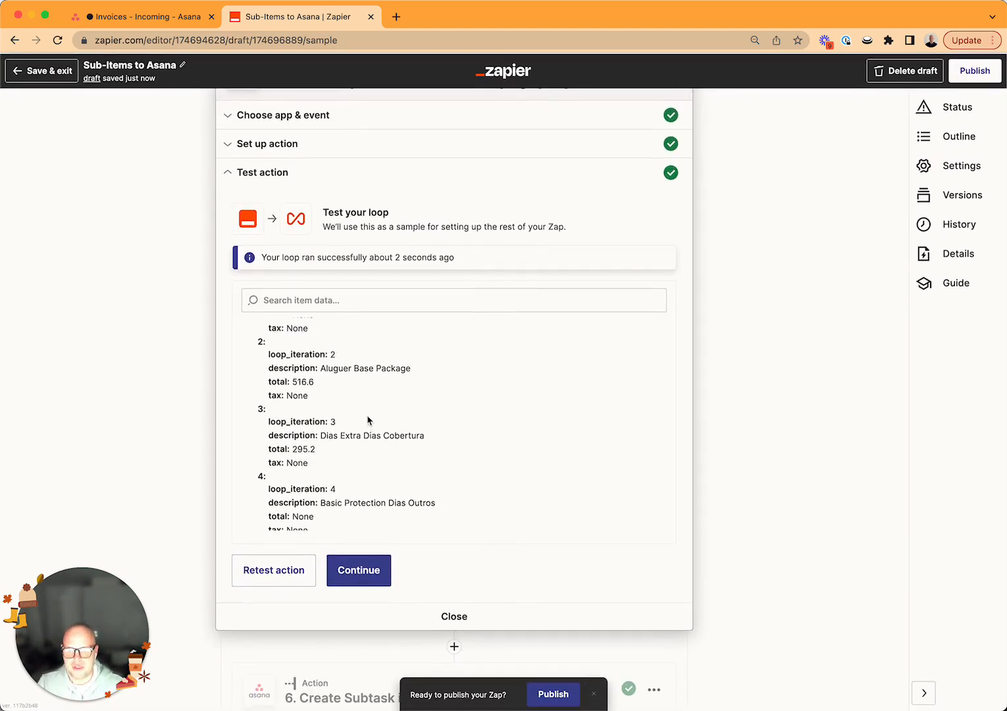
{"action": "scroll", "coordinate": [367, 419], "scroll_direction": "up", "scroll_amount": 3}
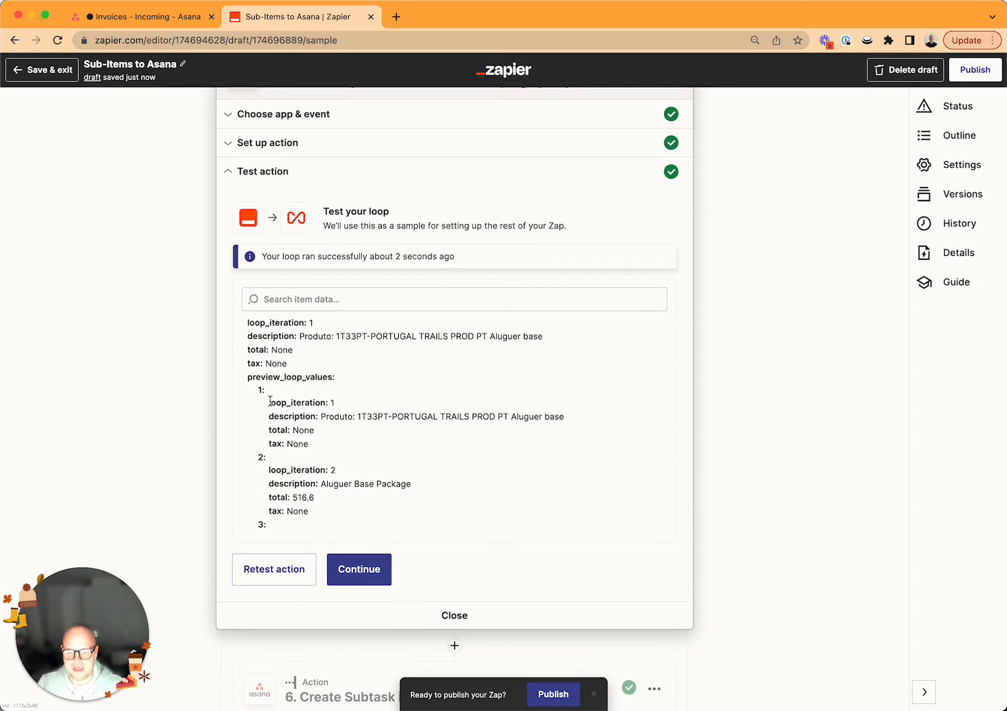
{"action": "left_click_drag", "start_coordinate": [270, 416], "coordinate": [303, 444]}
{"action": "scroll", "coordinate": [309, 448], "scroll_direction": "down", "scroll_amount": 2}
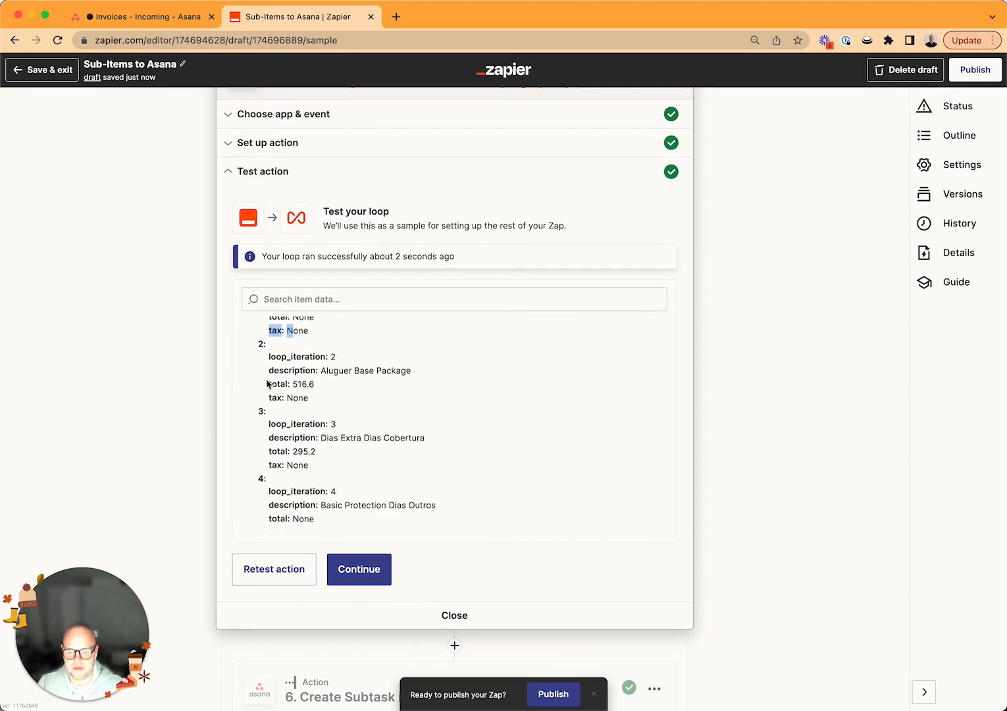
{"action": "left_click_drag", "start_coordinate": [269, 384], "coordinate": [281, 383]}
{"action": "scroll", "coordinate": [406, 407], "scroll_direction": "down", "scroll_amount": 2}
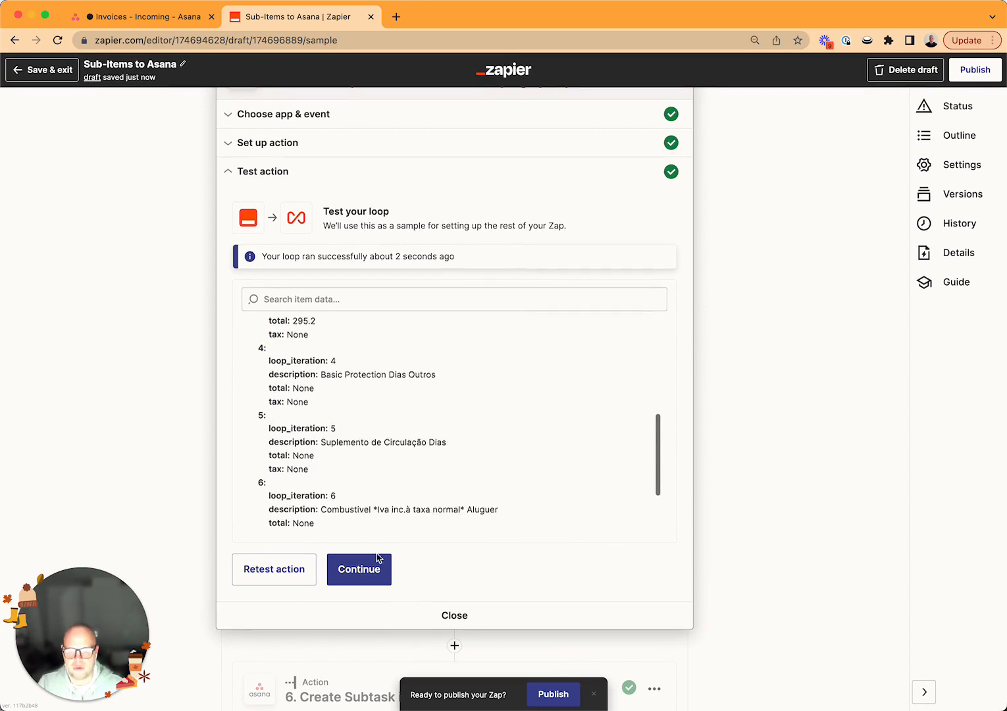
Continue to the Create Subtask step, retest its action, and switch to the Invoices - Incoming project in Asana
{"action": "left_click", "coordinate": [359, 568]}
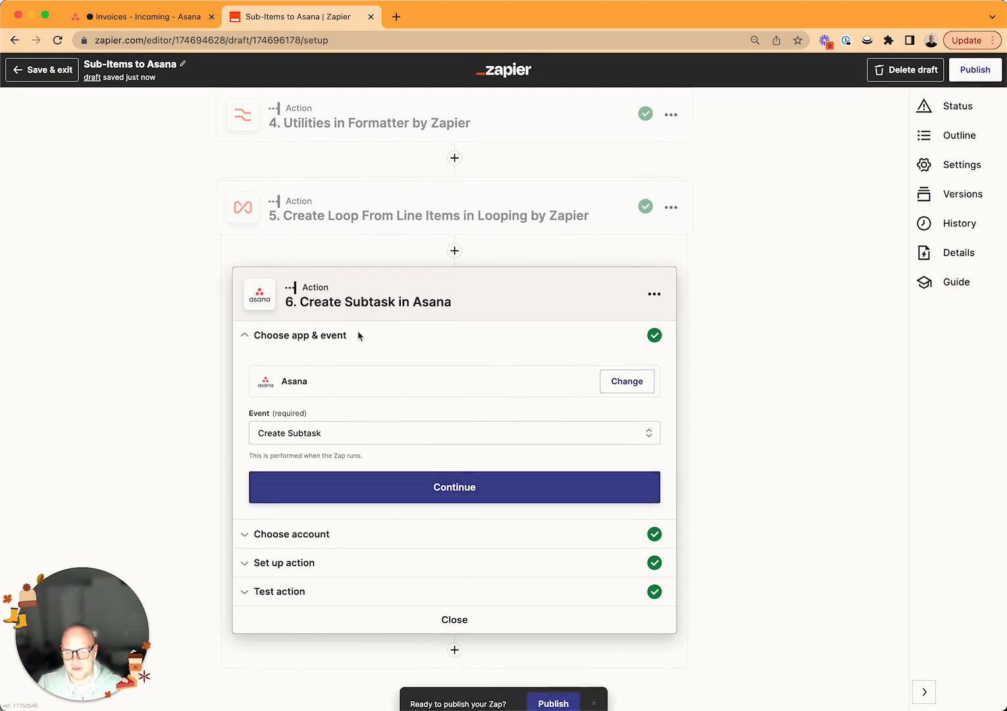
{"action": "left_click", "coordinate": [333, 597]}
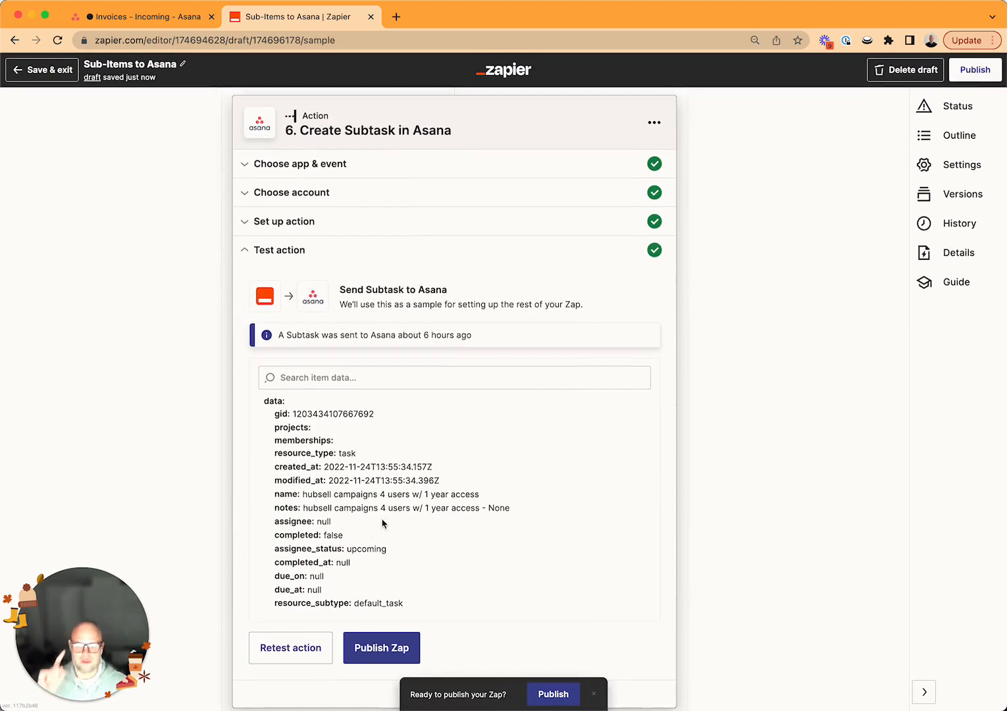
{"action": "left_click", "coordinate": [301, 649]}
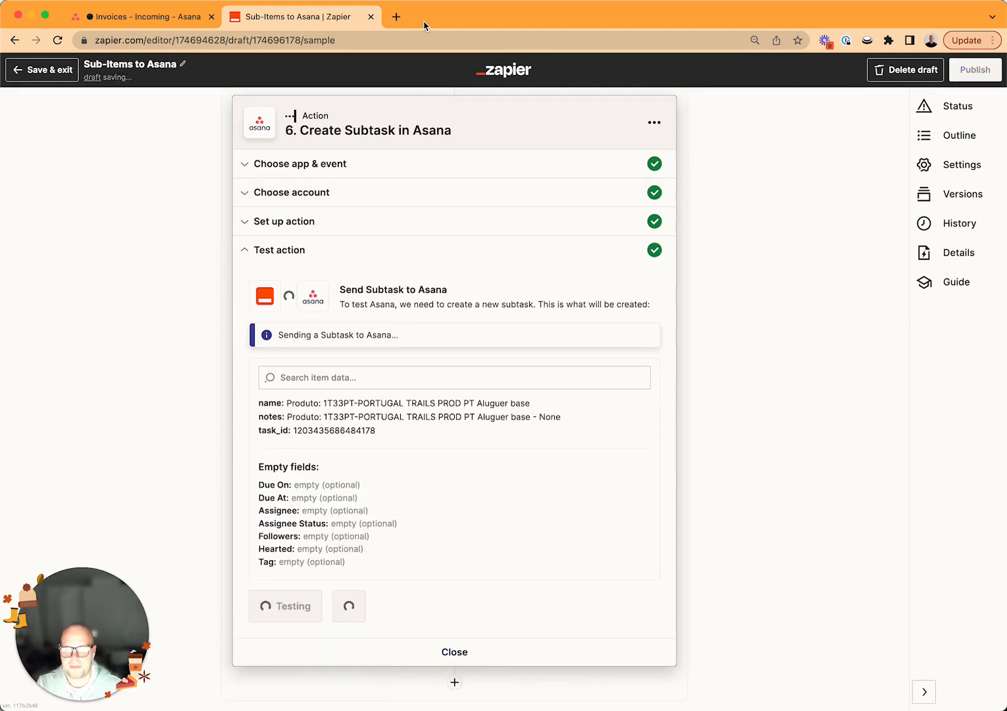
{"action": "scroll", "coordinate": [383, 485], "scroll_direction": "up", "scroll_amount": 1}
{"action": "scroll", "coordinate": [383, 488], "scroll_direction": "down", "scroll_amount": 1}
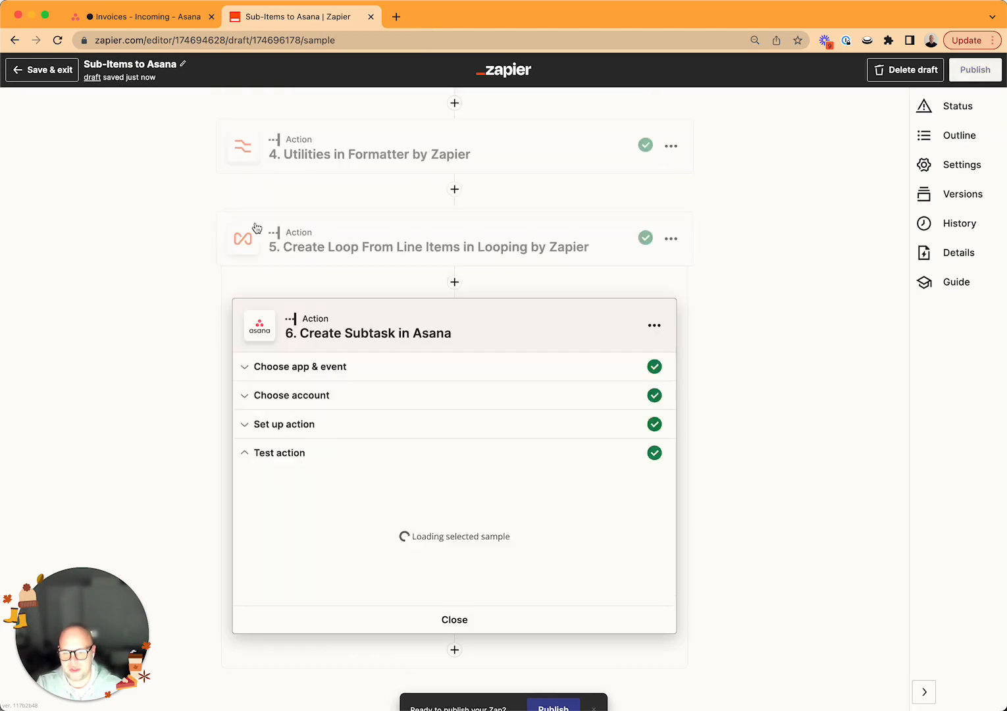
{"action": "left_click", "coordinate": [148, 26]}
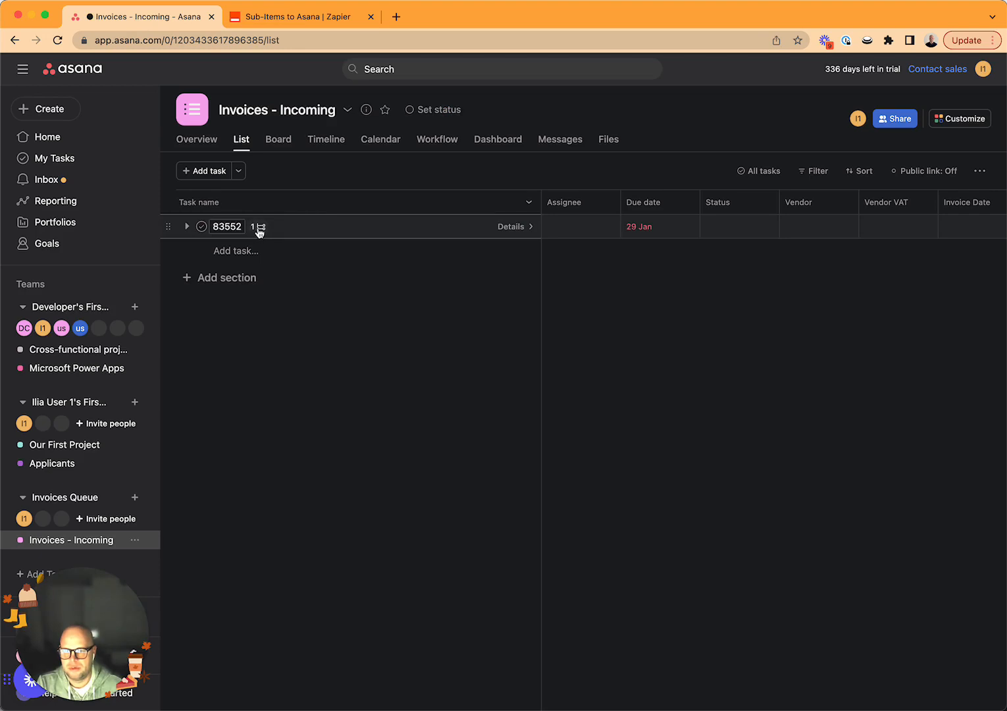
Open the details of task 83552 and expand its subtasks in the task list to check the subtask created by the test
{"action": "left_click", "coordinate": [250, 228]}
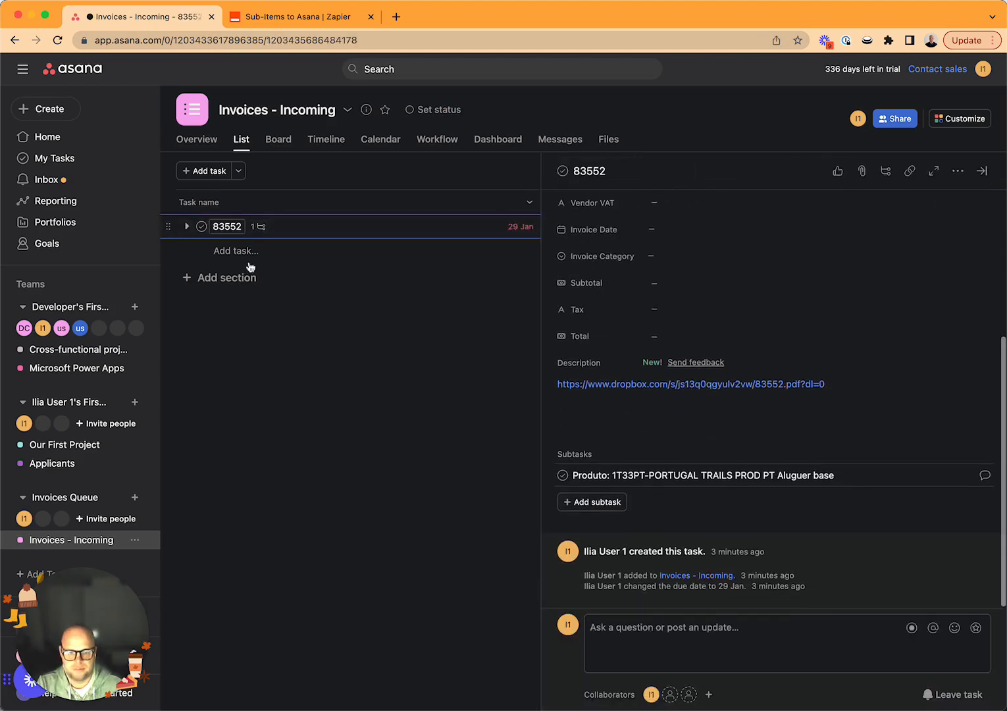
{"action": "left_click", "coordinate": [187, 227]}
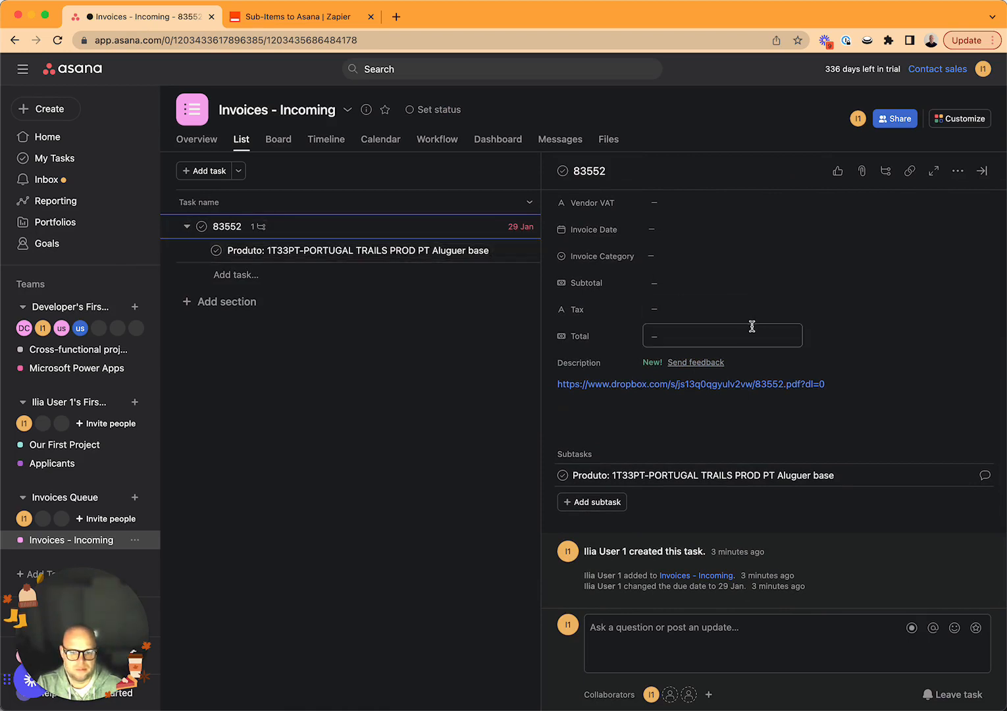
Switch back to the Sub-Items to Asana Zap in Zapier, review its sequence of steps and open the Create Loop From Line Items step
{"action": "left_click", "coordinate": [307, 17]}
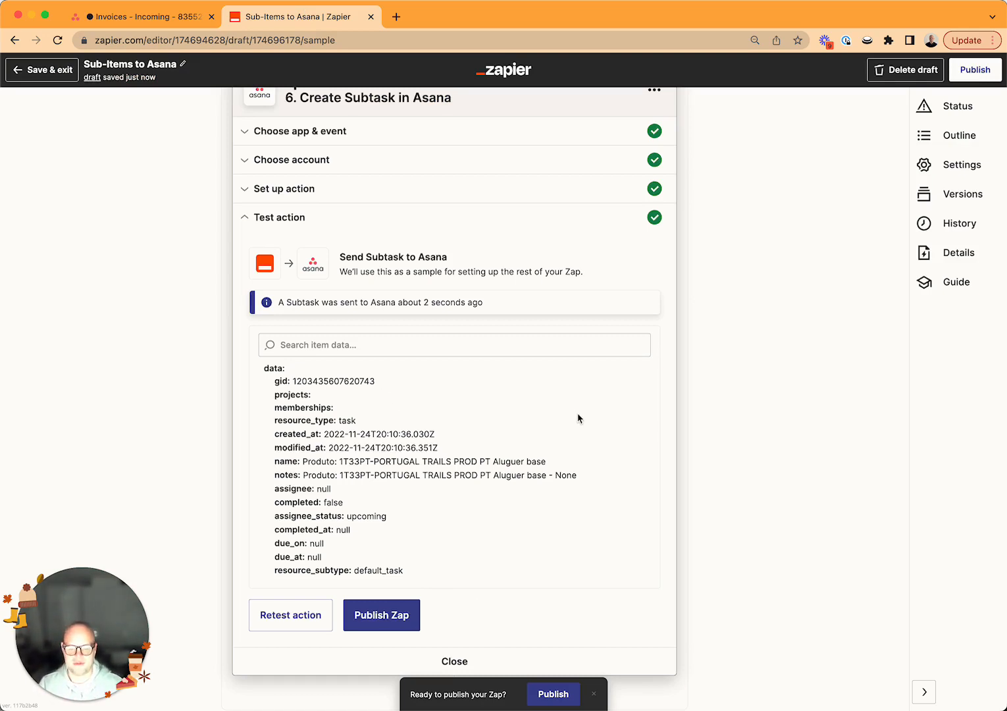
{"action": "scroll", "coordinate": [578, 418], "scroll_direction": "up", "scroll_amount": 7}
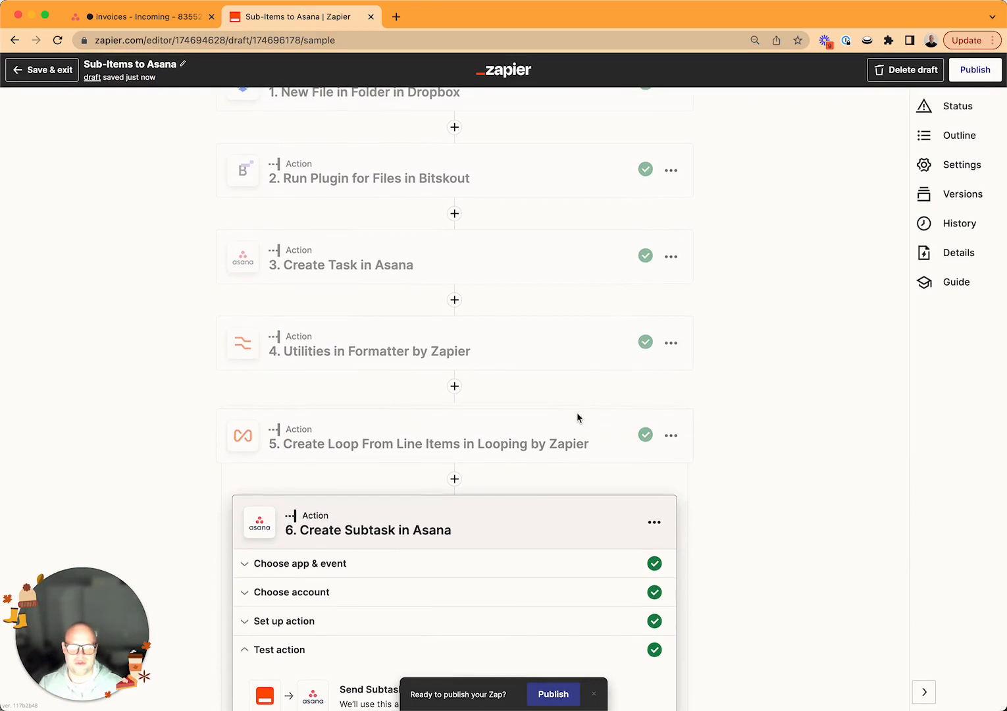
{"action": "scroll", "coordinate": [477, 421], "scroll_direction": "down", "scroll_amount": 1}
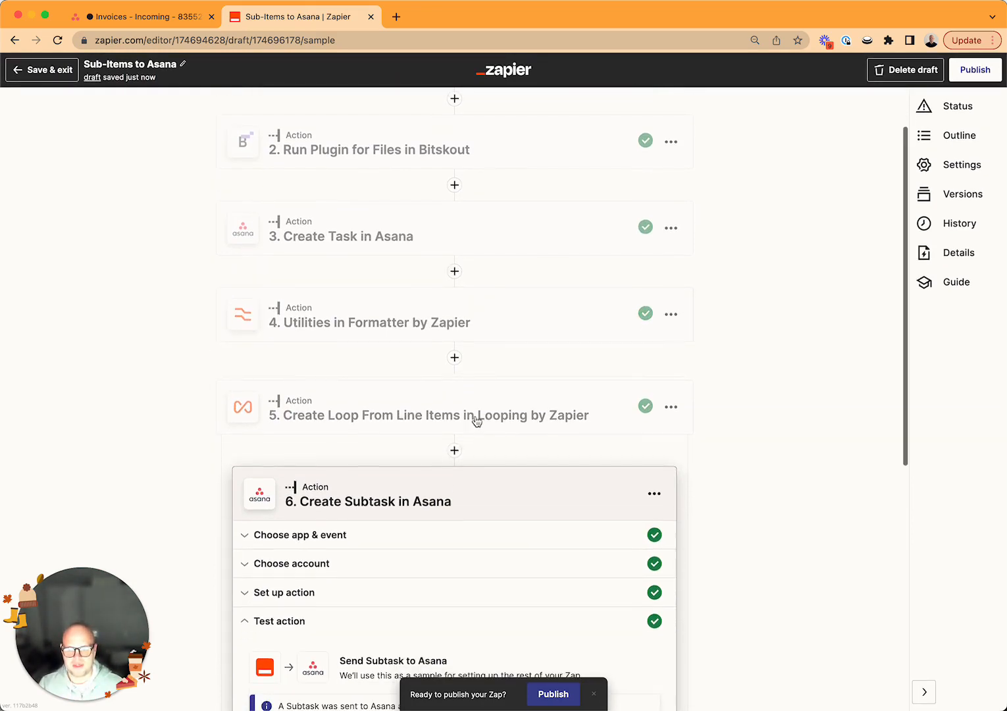
{"action": "left_click", "coordinate": [476, 422]}
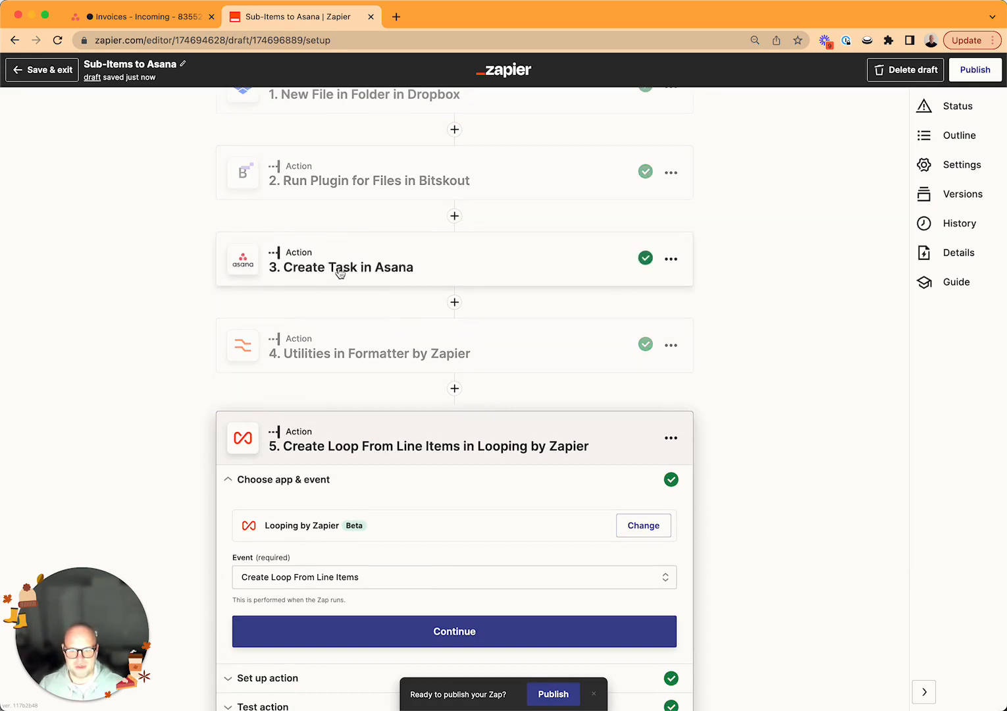
{"action": "scroll", "coordinate": [461, 356], "scroll_direction": "down", "scroll_amount": 2}
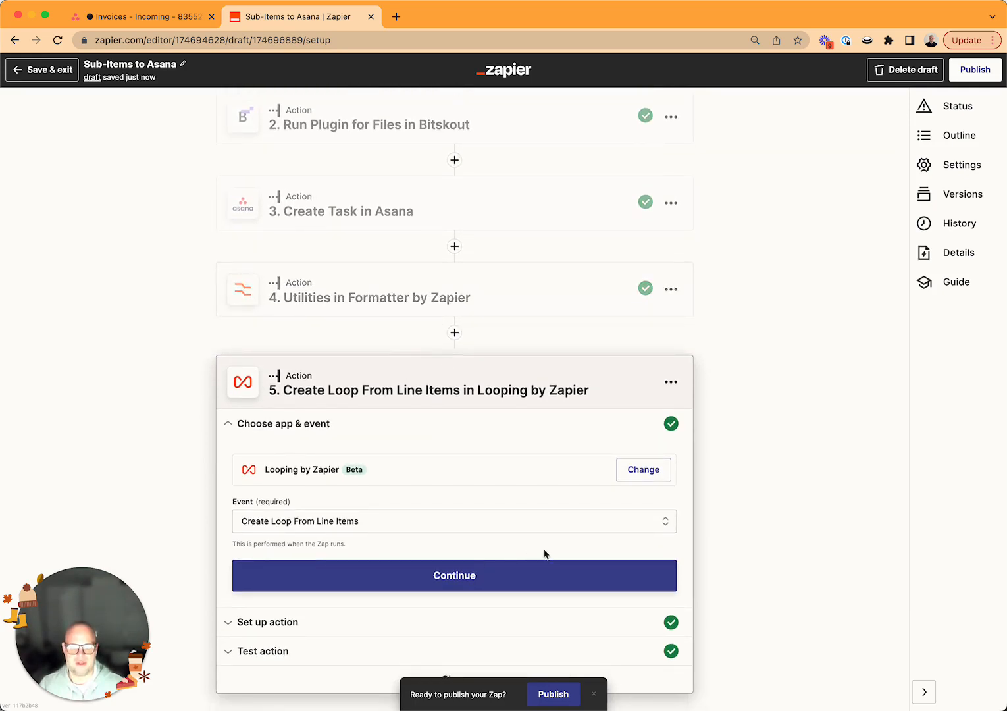